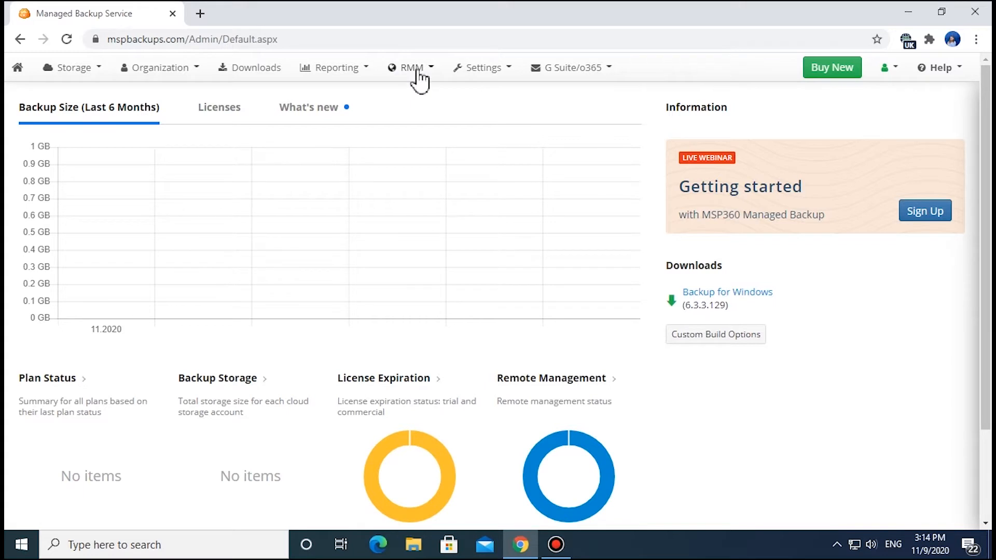
# Open the online Windows computer's plans in Remote Management and start creating a new Files backup plan
pyautogui.click(417, 71)
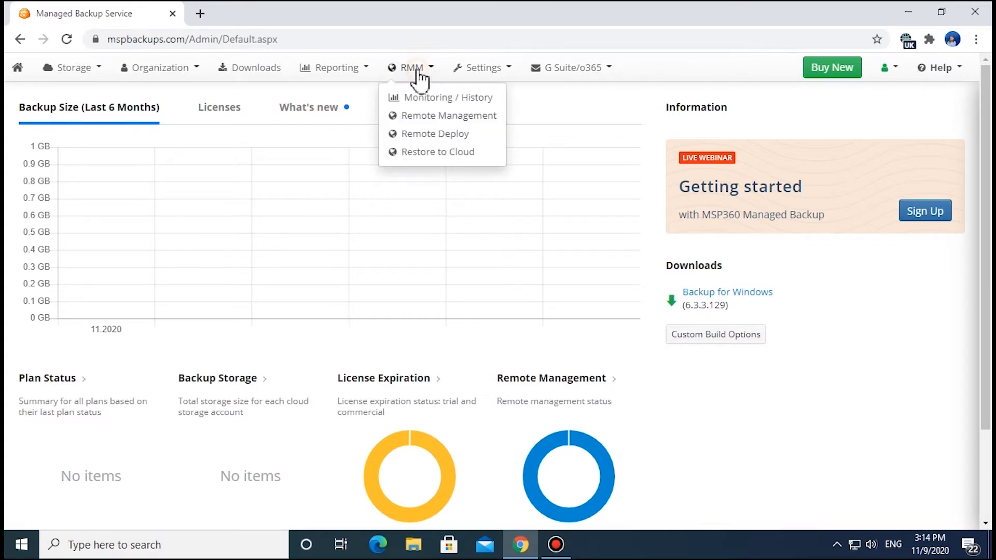
pyautogui.click(422, 113)
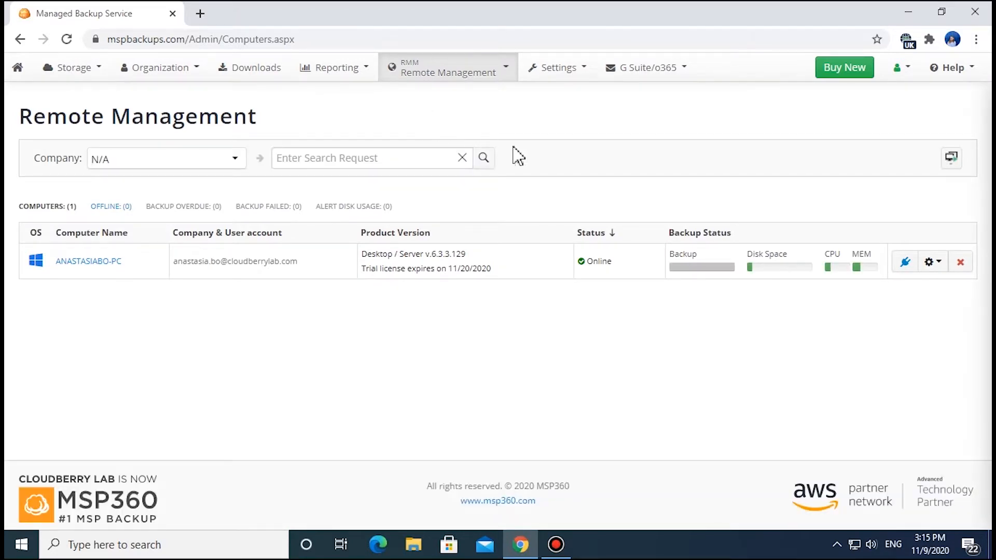
pyautogui.click(932, 262)
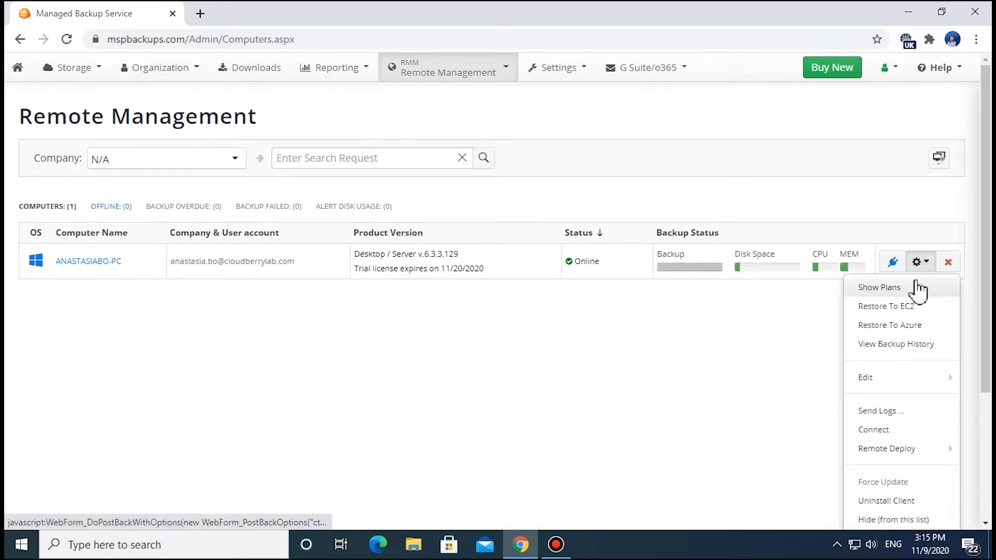
pyautogui.click(915, 292)
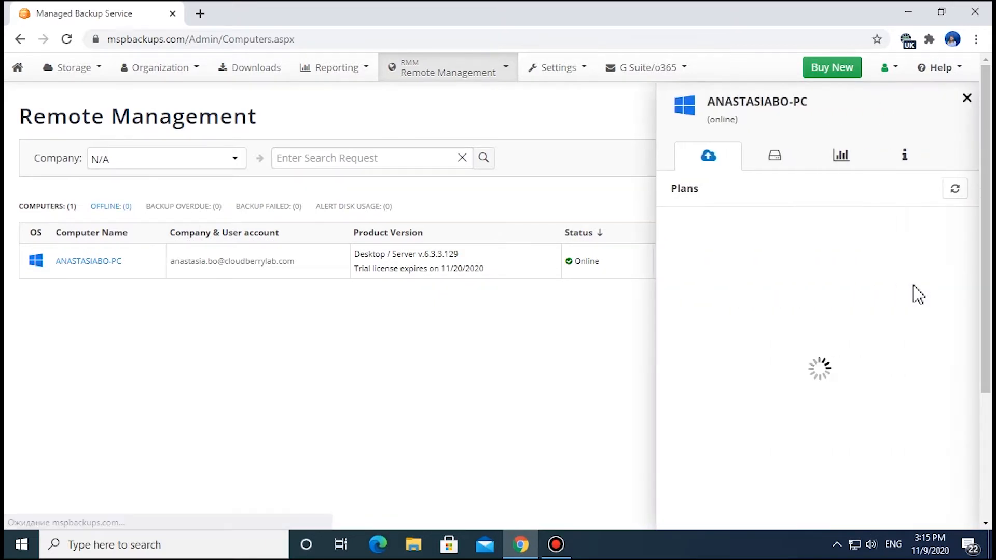
pyautogui.click(893, 195)
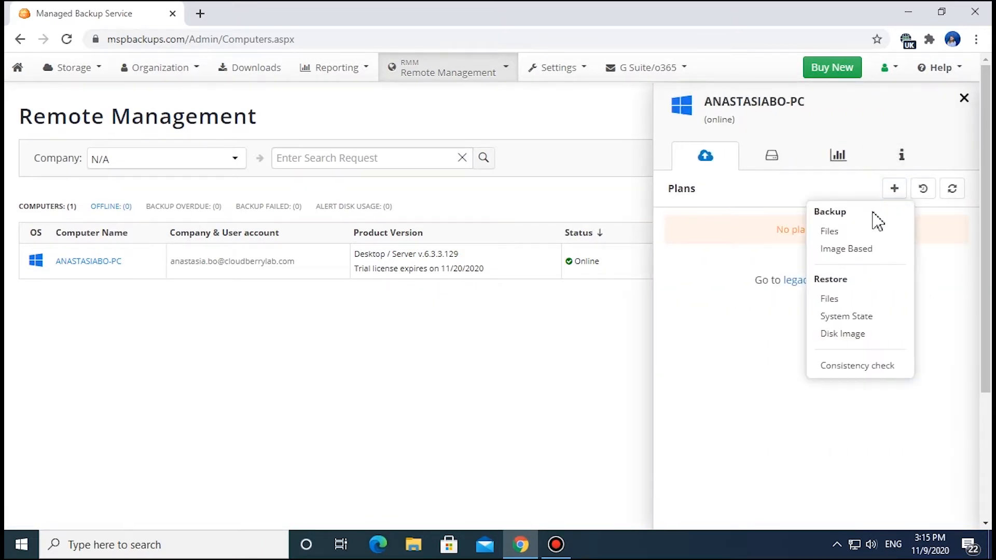
pyautogui.click(858, 232)
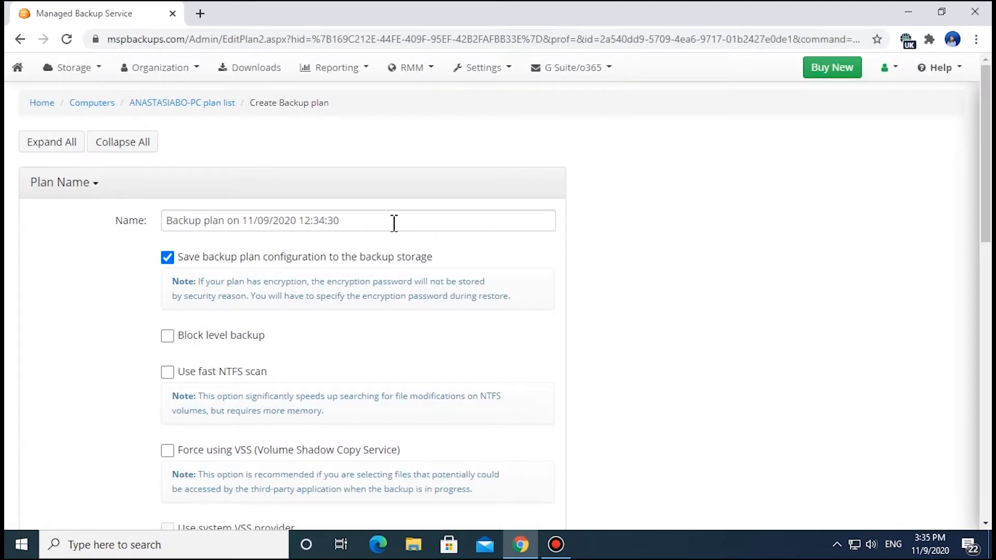
# Name the backup plan "File-level backup / 11/9/2020 / Monday"
pyautogui.click(394, 223)
pyautogui.hotkey('ctrl', 'a')
pyautogui.write('F')
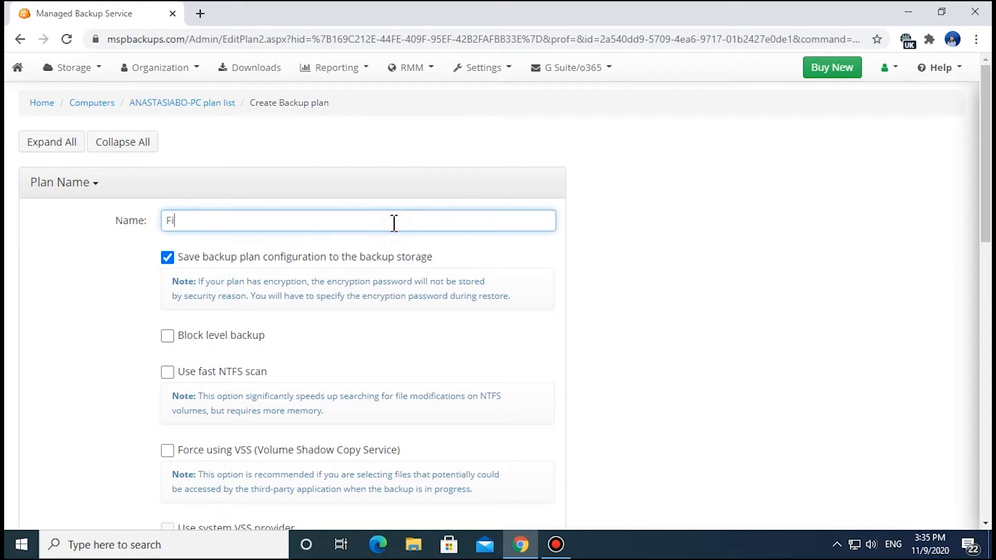
pyautogui.write('ile-level backup / 11/9/2020 / Monday')
pyautogui.doubleClick(170, 262)
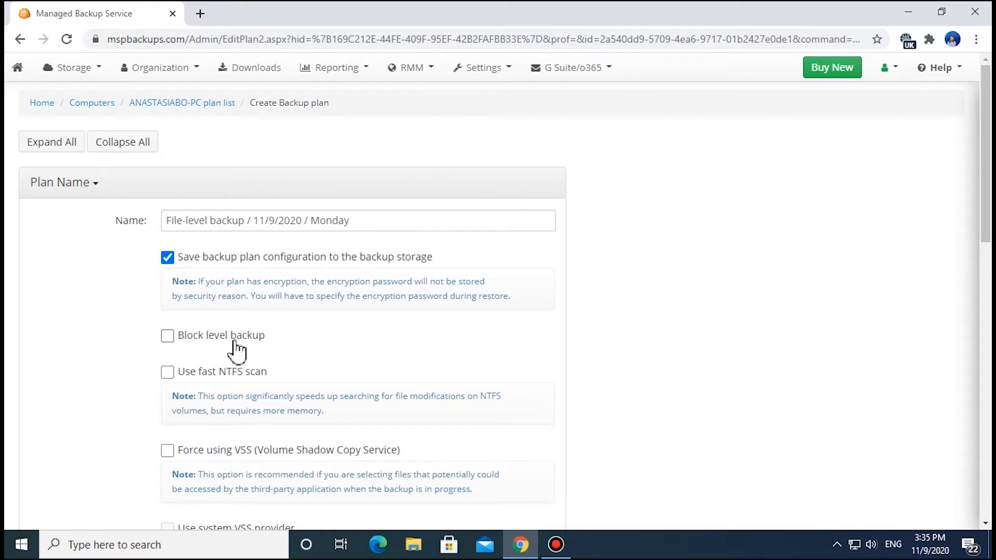
pyautogui.click(167, 338)
pyautogui.click(168, 339)
# Enable Force using VSS (Volume Shadow Copy Service) and Backup NTFS permissions for the plan
pyautogui.click(167, 451)
pyautogui.scroll(-5, 156, 454)
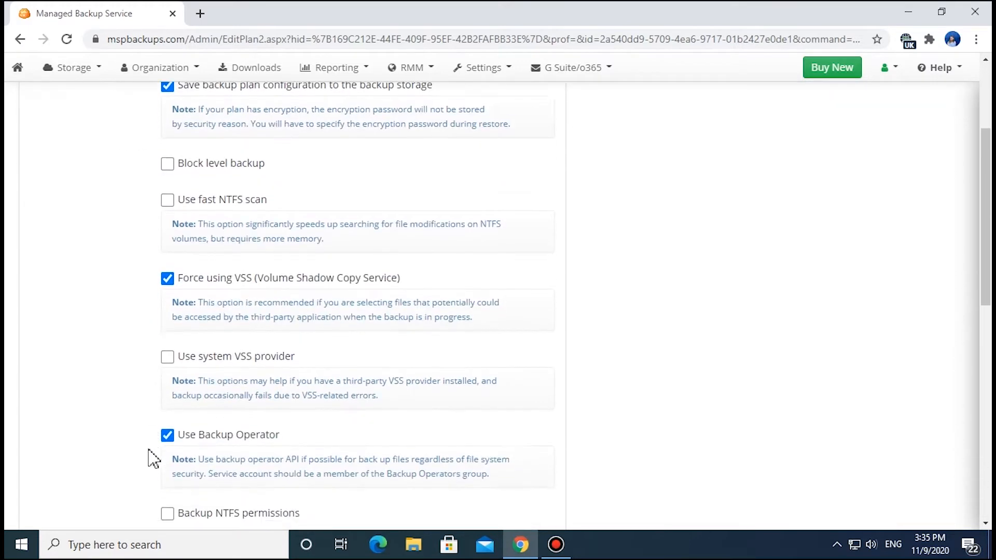
pyautogui.click(167, 396)
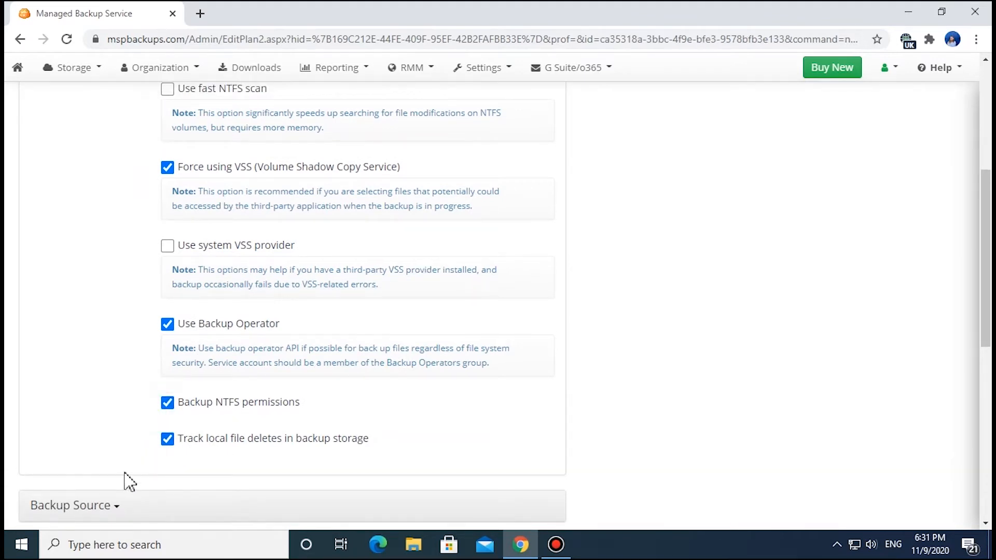
# Select the C:\ folders Documents and Settings, Intel, Program Files and ProgramData as backup source and show the selection as plain text
pyautogui.click(85, 500)
pyautogui.scroll(-2, 88, 507)
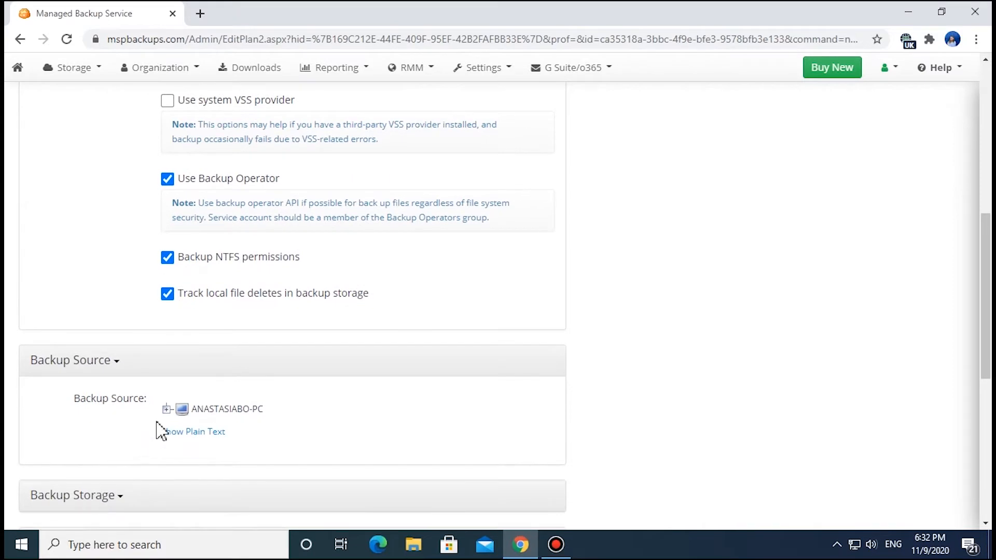
pyautogui.click(167, 409)
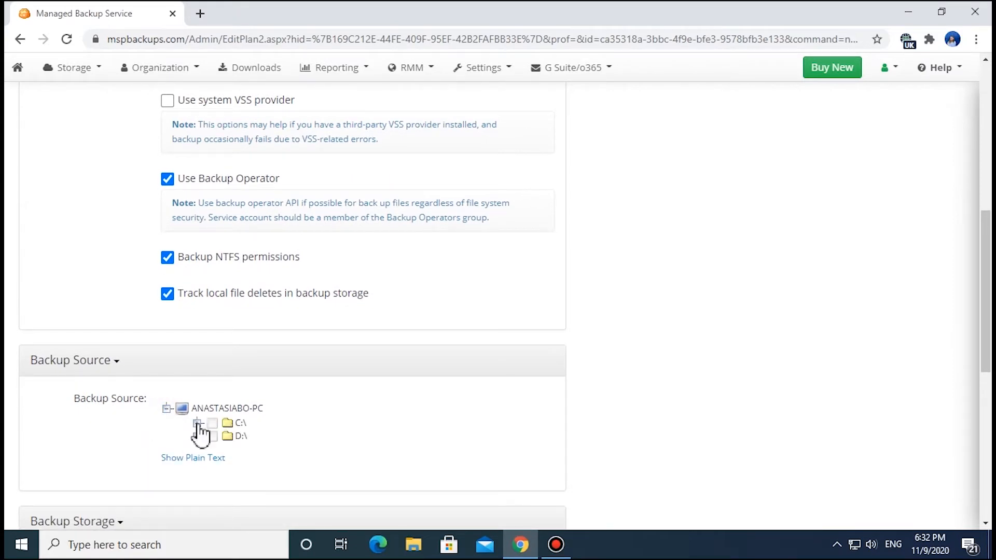
pyautogui.click(197, 423)
pyautogui.scroll(-3, 213, 443)
pyautogui.click(243, 330)
pyautogui.click(243, 369)
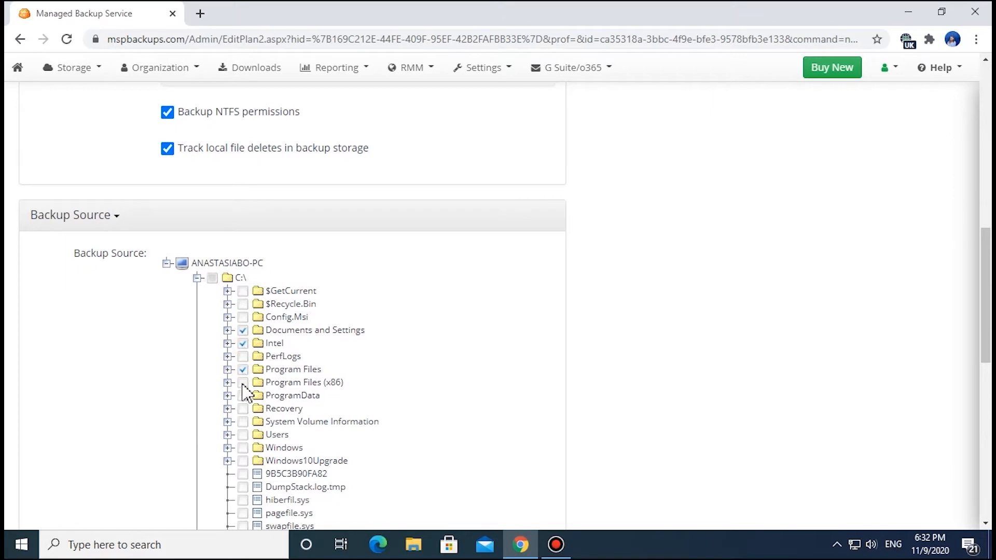
pyautogui.click(243, 395)
pyautogui.scroll(-4, 243, 401)
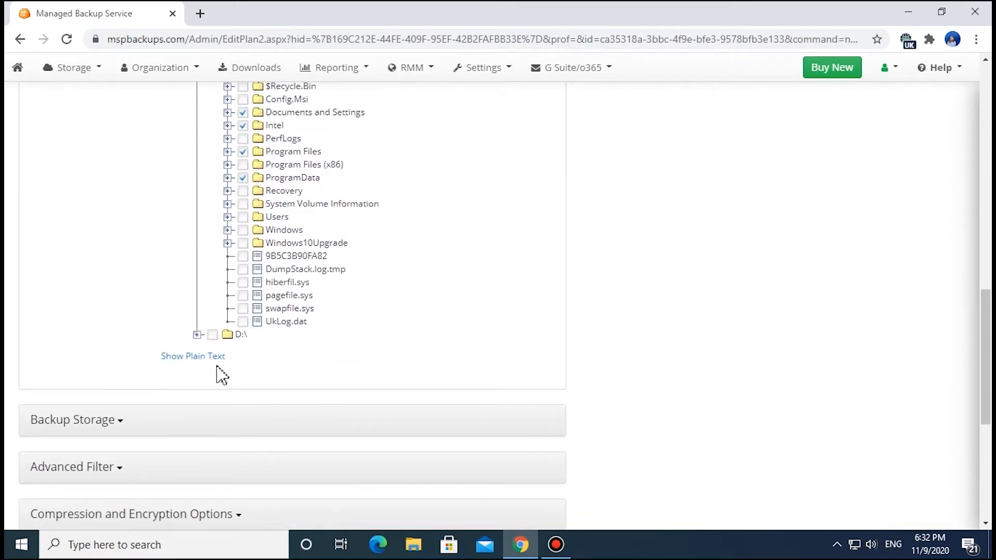
pyautogui.click(213, 357)
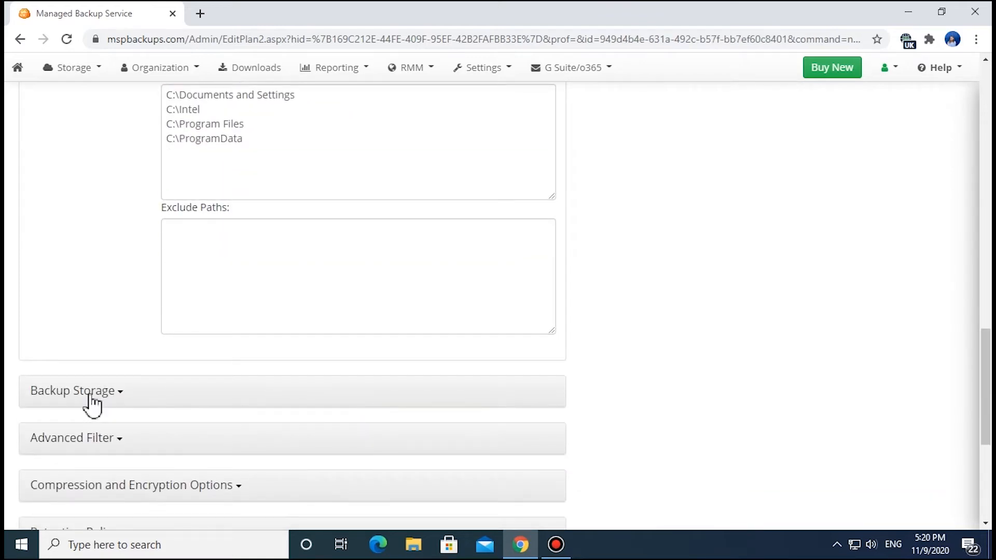
# Expand the Backup Storage and Advanced Filter sections and choose to back up all files in the selected folders
pyautogui.click(93, 398)
pyautogui.scroll(-3, 93, 406)
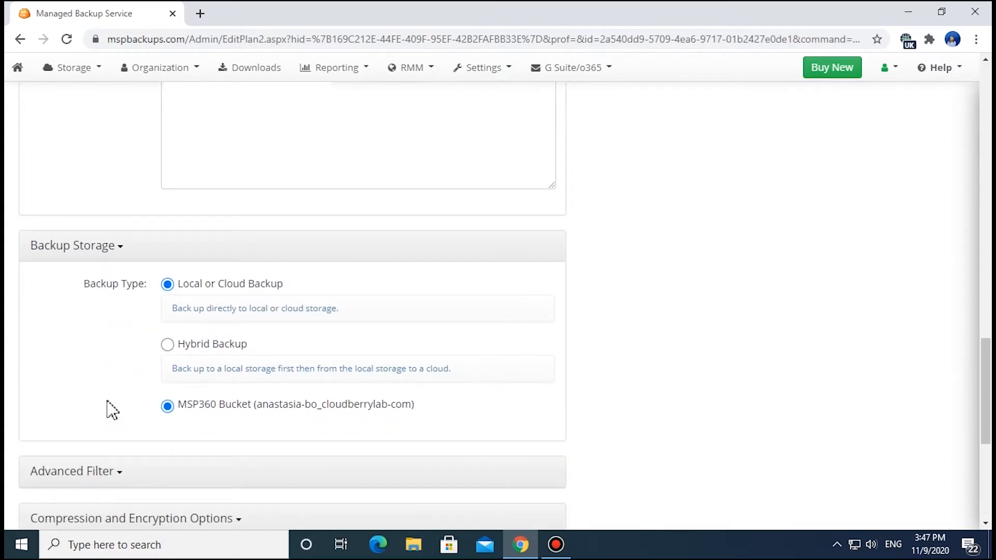
pyautogui.click(83, 478)
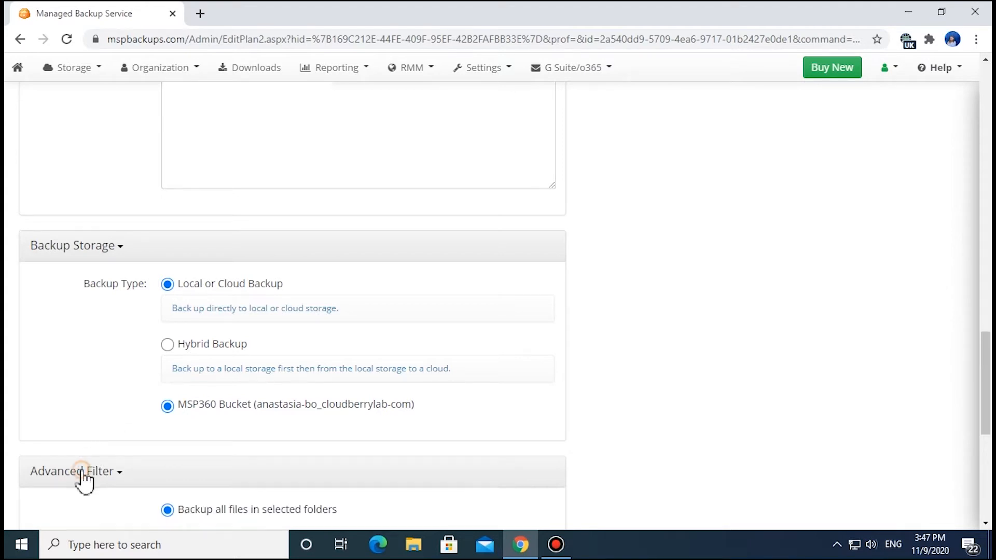
pyautogui.scroll(-3, 85, 481)
pyautogui.scroll(-2, 85, 475)
pyautogui.click(167, 332)
pyautogui.click(167, 402)
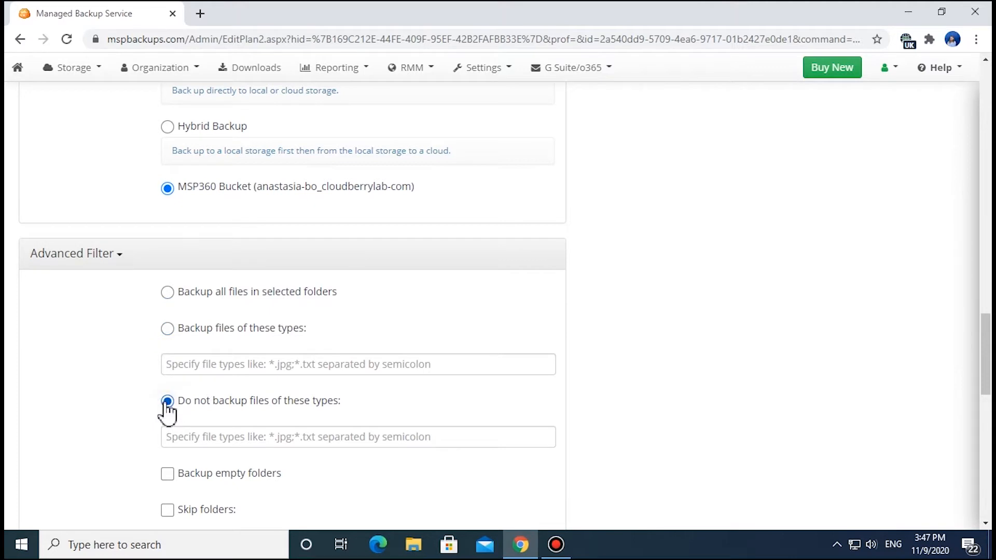
pyautogui.click(167, 294)
# Include empty folders in the backup and exclude files larger than 1024 MB
pyautogui.scroll(-3, 138, 395)
pyautogui.click(165, 330)
pyautogui.scroll(-4, 130, 392)
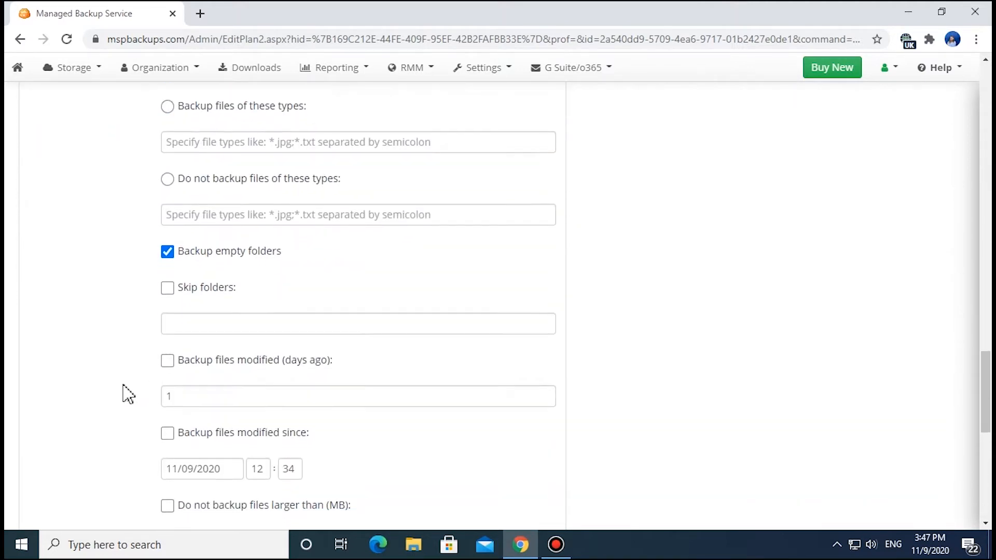
pyautogui.click(167, 365)
# Enable encryption for the plan with the AES 256 bit algorithm and enter and confirm the encryption password
pyautogui.scroll(-3, 162, 381)
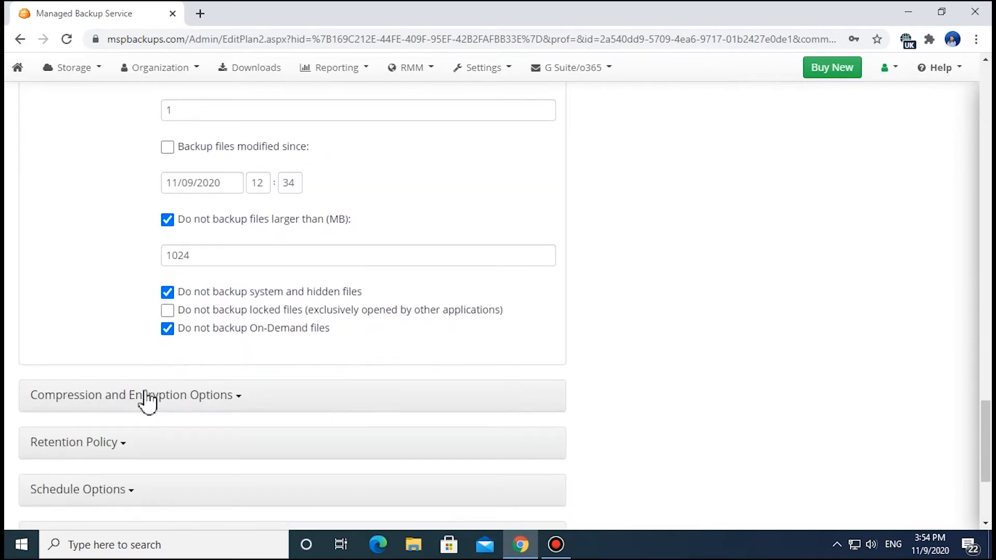
pyautogui.click(147, 402)
pyautogui.scroll(-3, 140, 409)
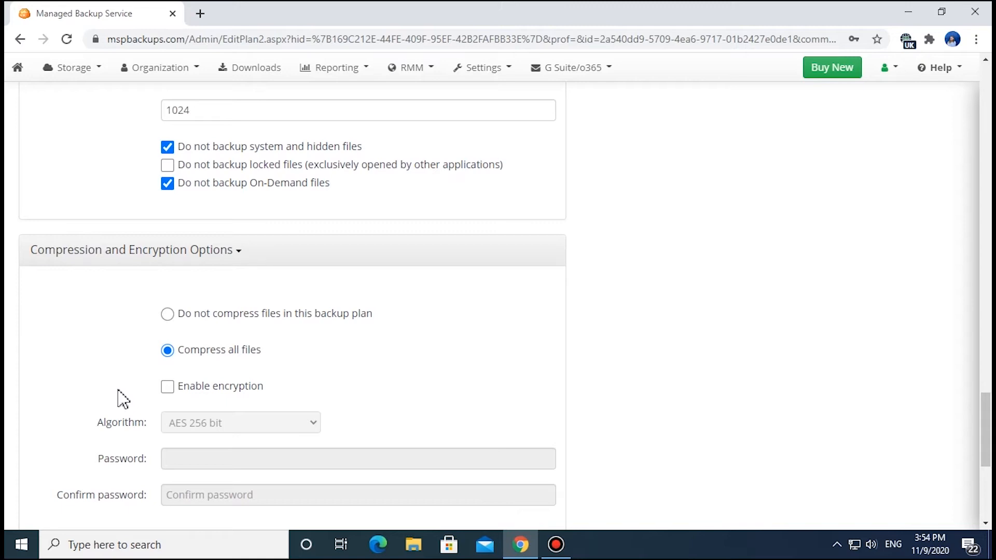
pyautogui.click(167, 390)
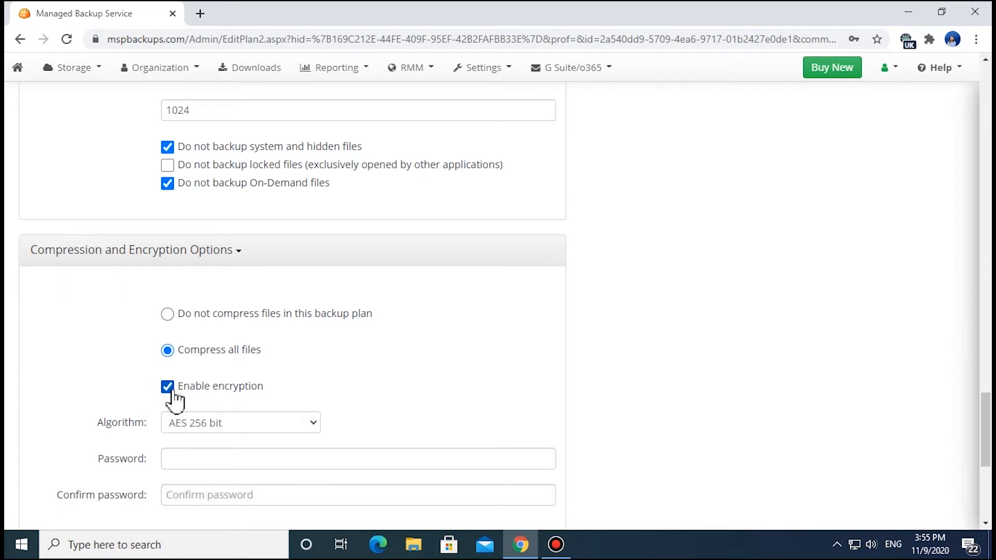
pyautogui.click(311, 425)
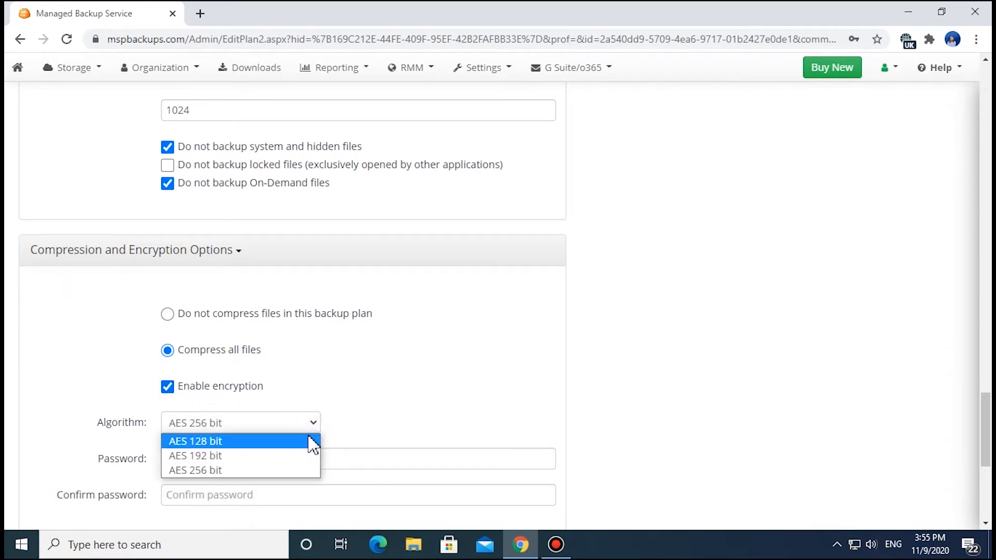
pyautogui.click(312, 470)
pyautogui.write('••••••')
pyautogui.click(289, 493)
pyautogui.write('•')
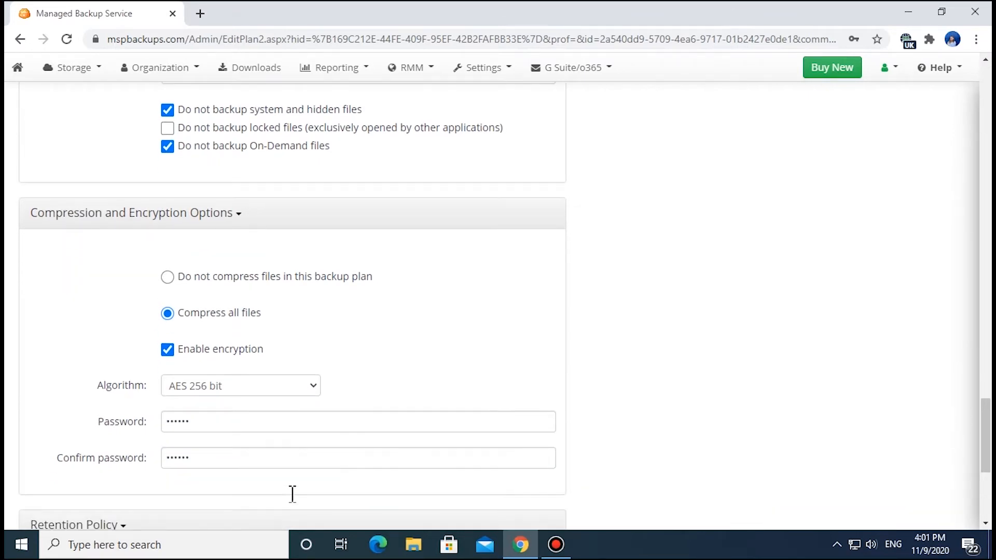
# Specify a custom retention policy that deletes file versions older than 10 weeks
pyautogui.scroll(-3, 129, 463)
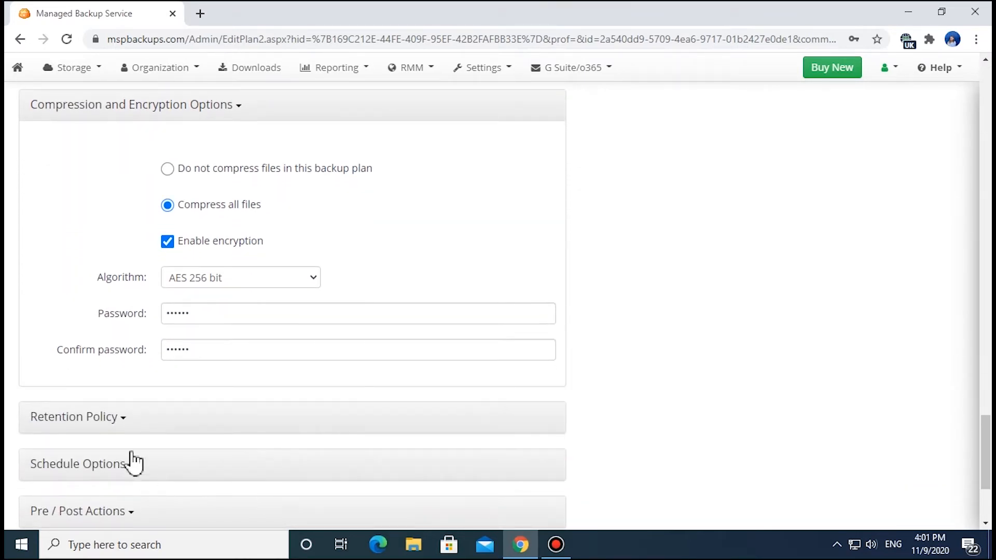
pyautogui.click(75, 418)
pyautogui.scroll(-5, 78, 415)
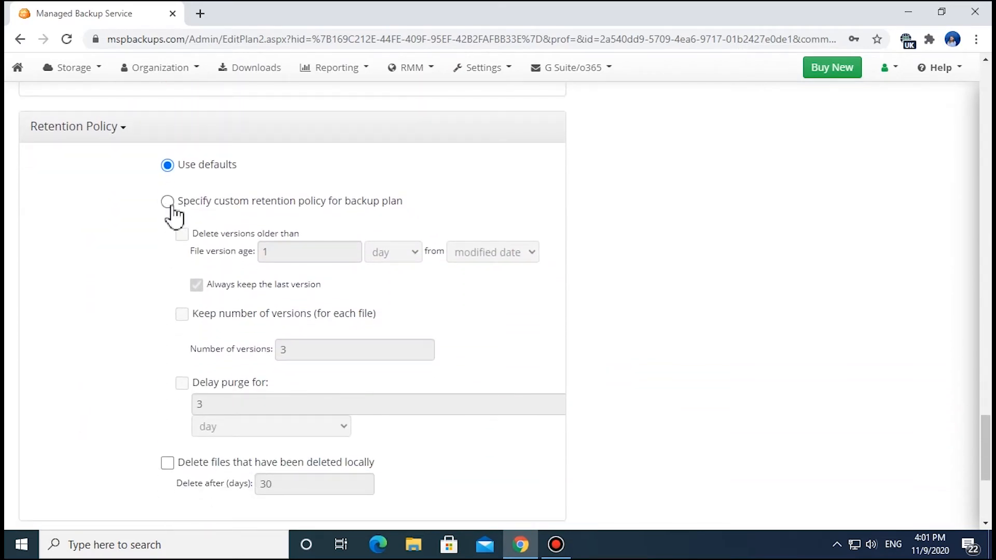
pyautogui.click(173, 207)
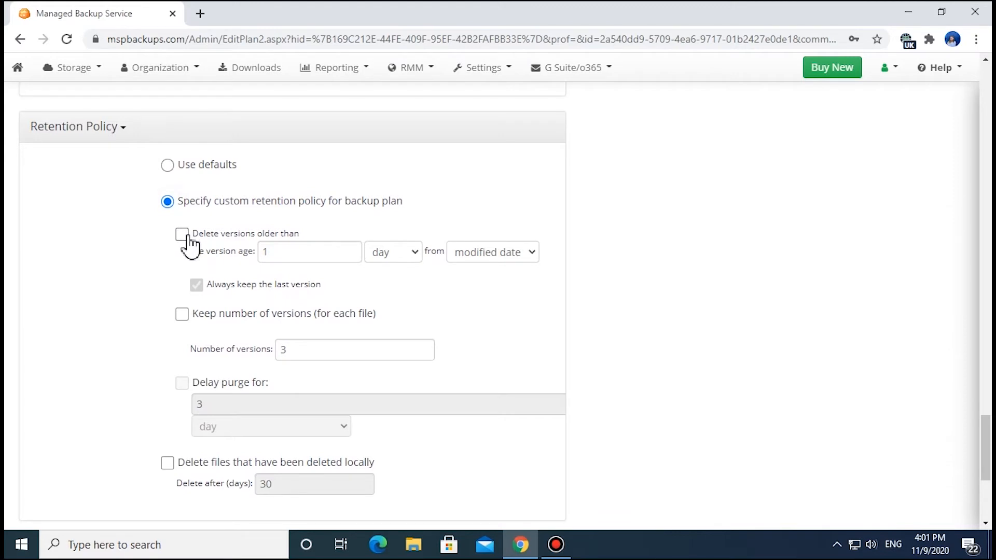
pyautogui.click(186, 236)
pyautogui.click(290, 257)
pyautogui.write('0')
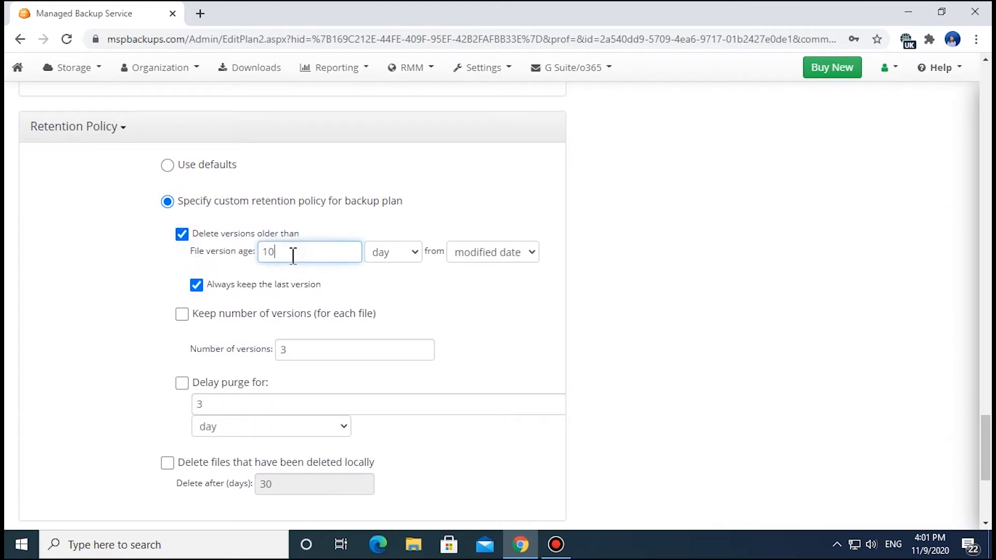
pyautogui.click(382, 254)
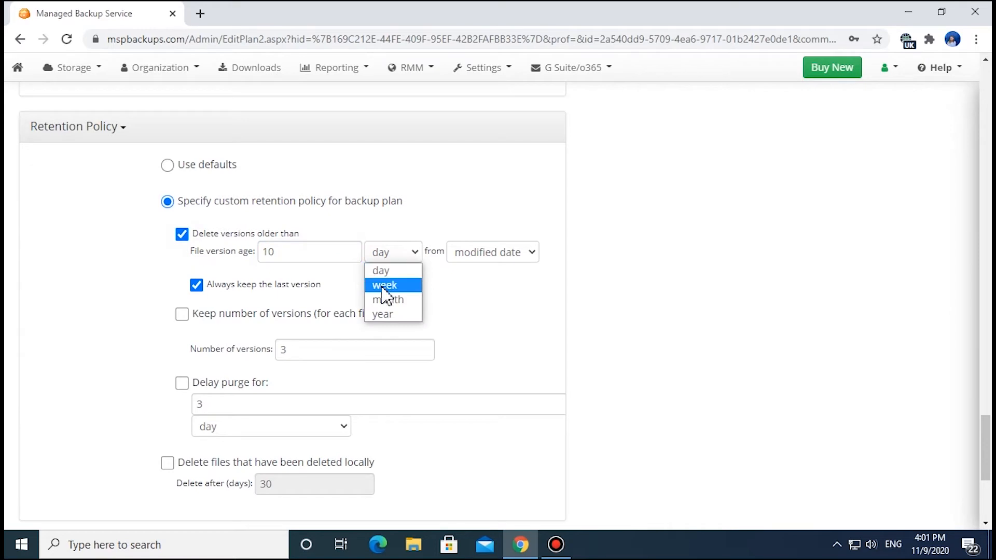
pyautogui.click(382, 287)
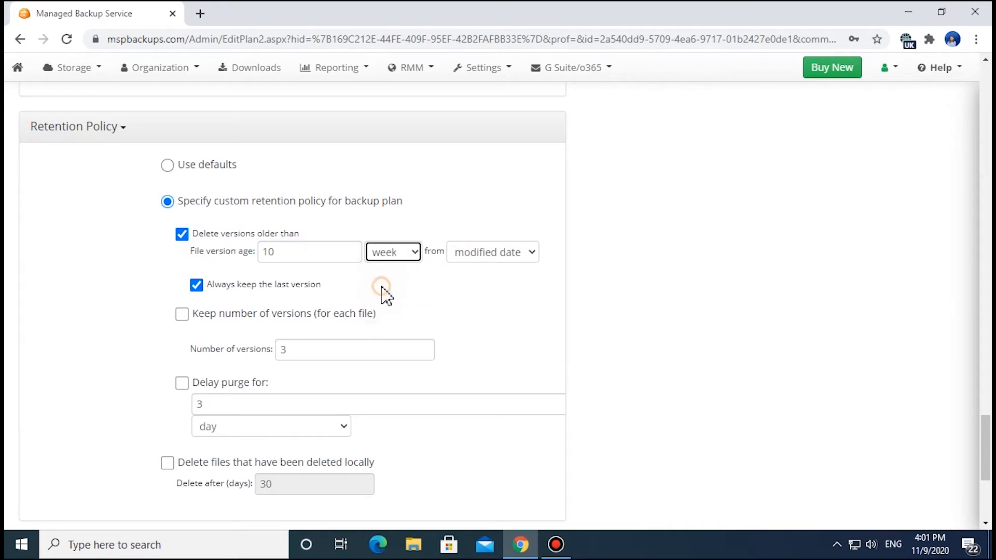
# Enable keeping a limited number of versions for each file and delaying the purge in the retention policy
pyautogui.click(183, 317)
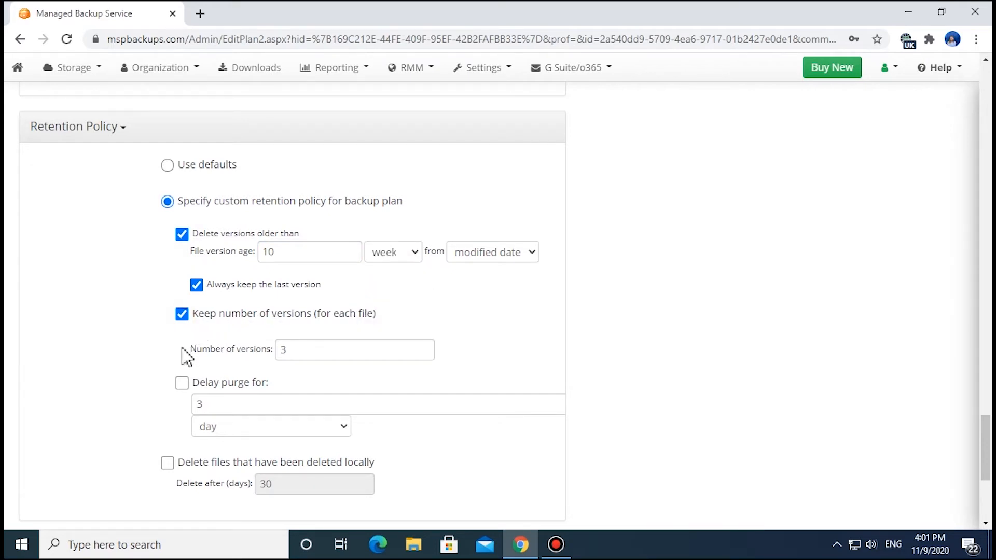
pyautogui.click(182, 383)
# Expand the schedule options of the plan and choose No schedule (run manually)
pyautogui.scroll(-4, 182, 386)
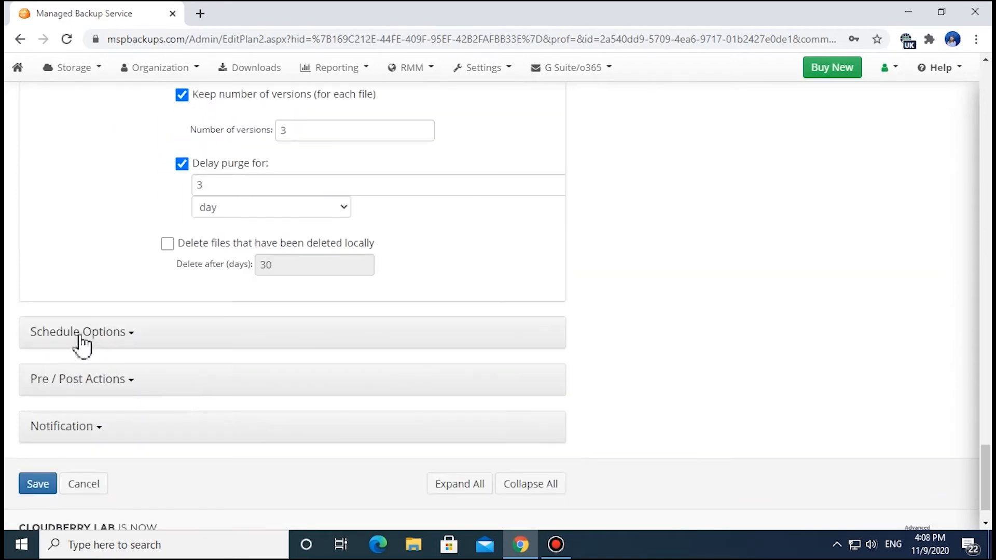
pyautogui.click(79, 335)
pyautogui.click(167, 370)
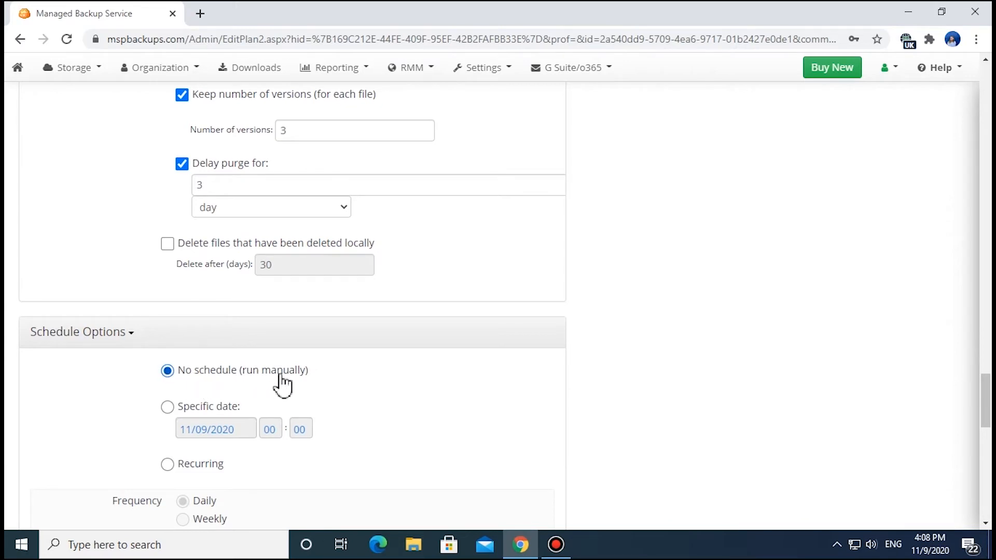
# Try scheduling the backup for the specific date 11/09/2020 at 12:00
pyautogui.click(168, 409)
pyautogui.moveTo(276, 424); pyautogui.dragTo(266, 430)
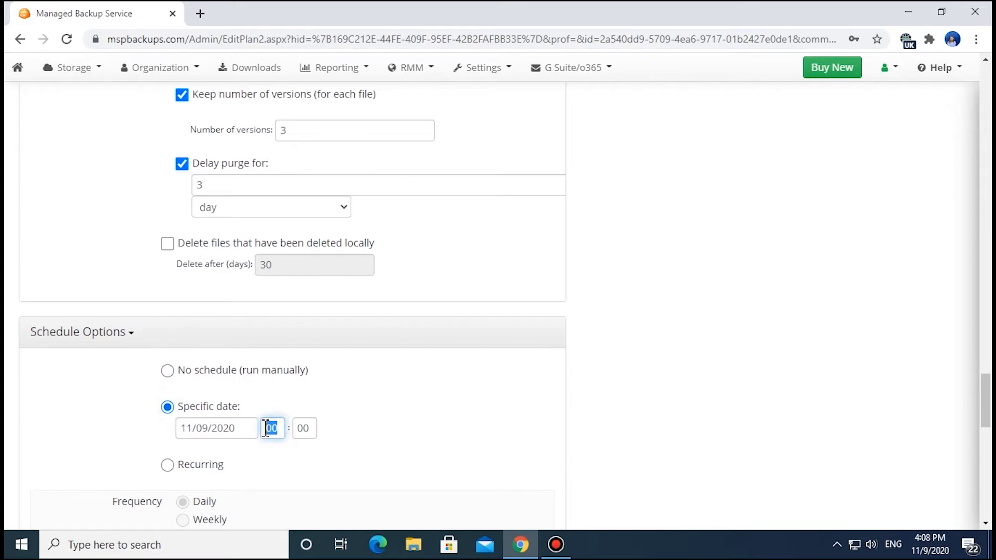
pyautogui.write('12')
# Switch the backup plan's schedule to Recurring with a daily frequency
pyautogui.click(167, 465)
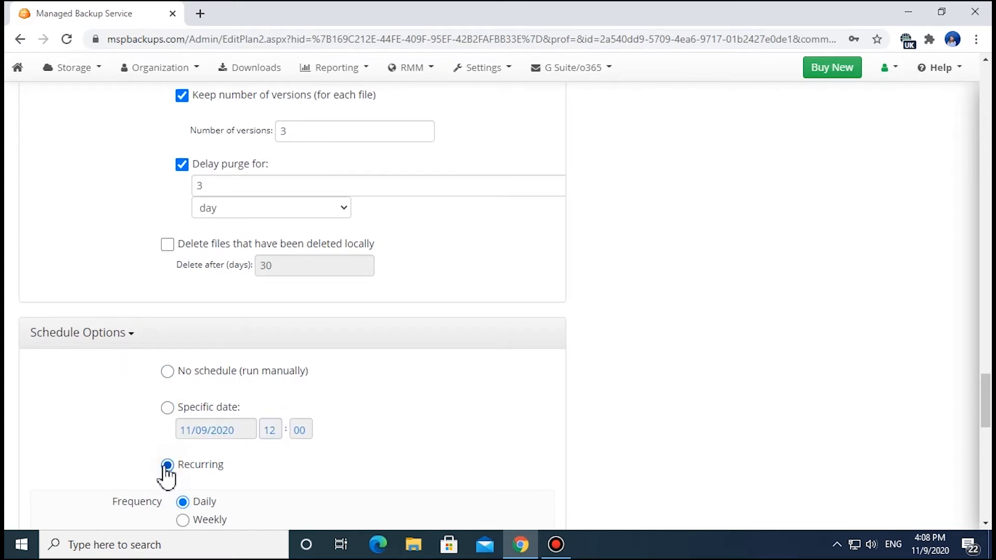
pyautogui.scroll(-7, 80, 469)
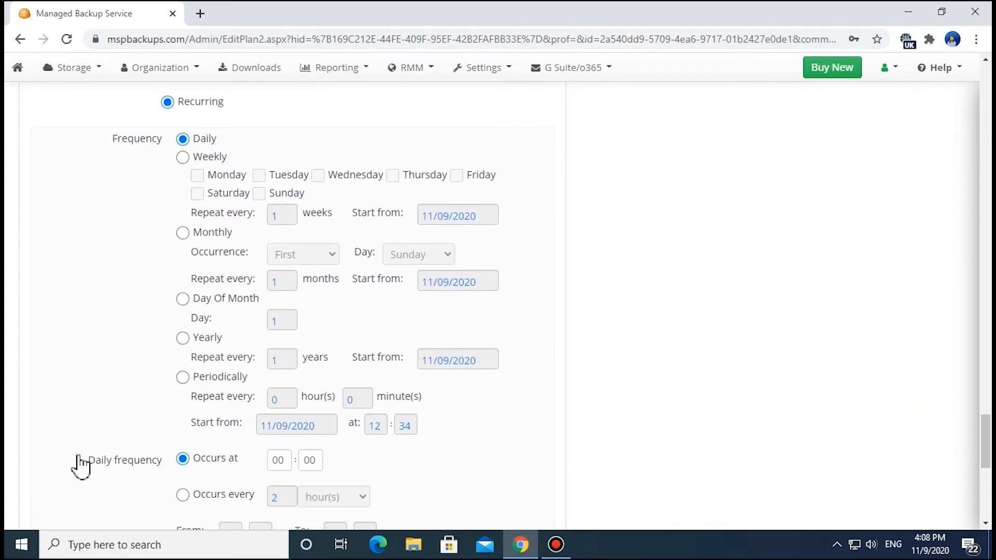
pyautogui.scroll(-4, 79, 467)
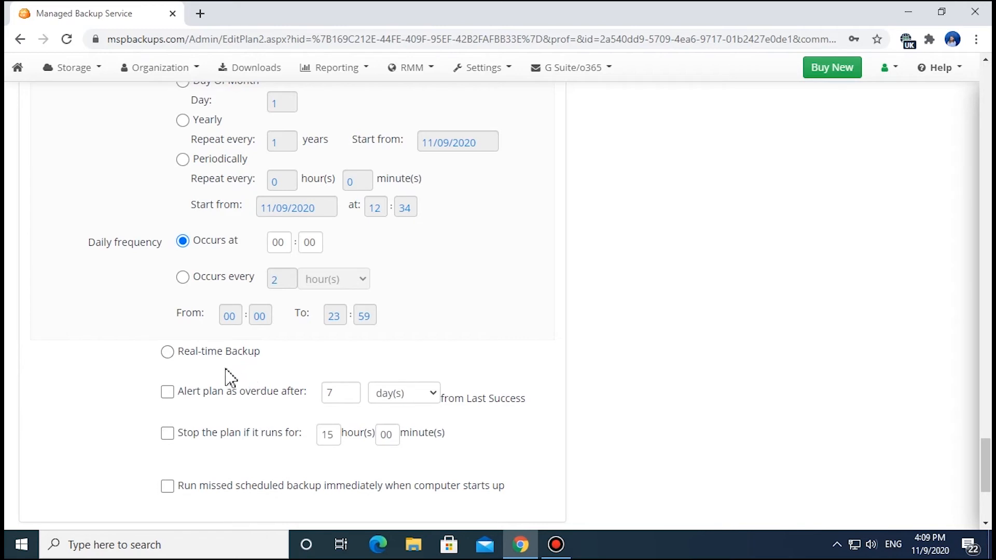
# Enable the overdue alert for the plan and set it to 15 days from the last success
pyautogui.click(167, 393)
pyautogui.doubleClick(343, 393)
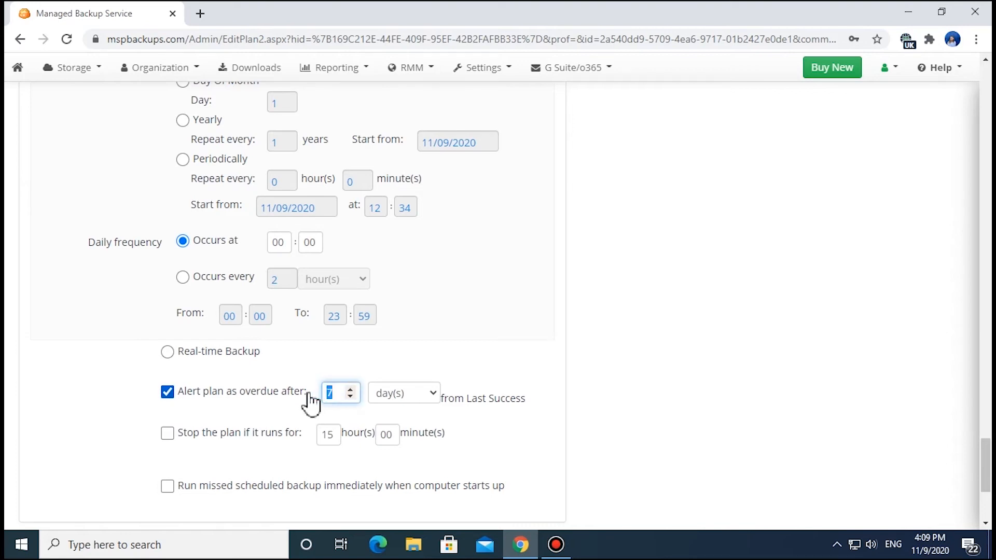
pyautogui.write('15')
# Stop the plan if it runs for 20 hours and run missed scheduled backups immediately when the computer starts up
pyautogui.click(168, 437)
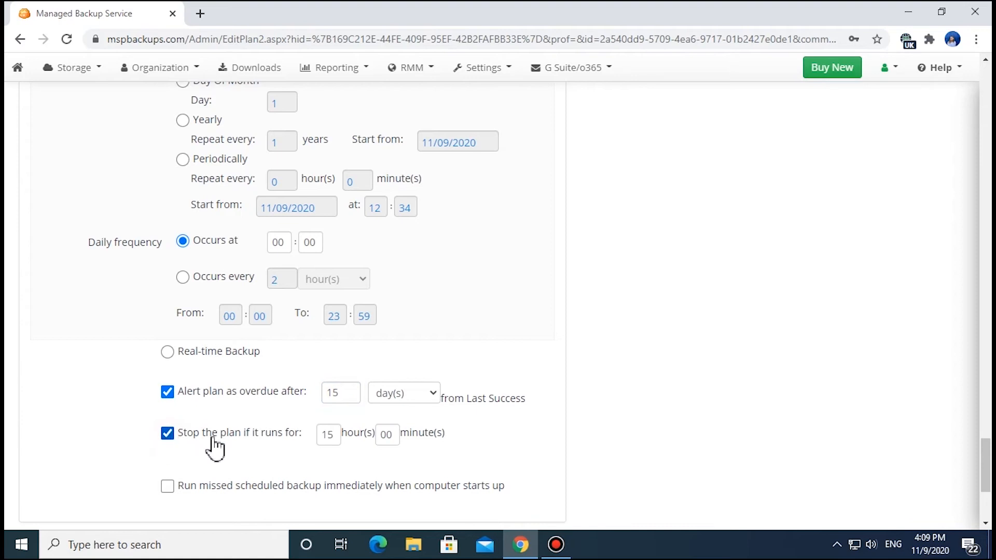
pyautogui.doubleClick(334, 435)
pyautogui.write('20')
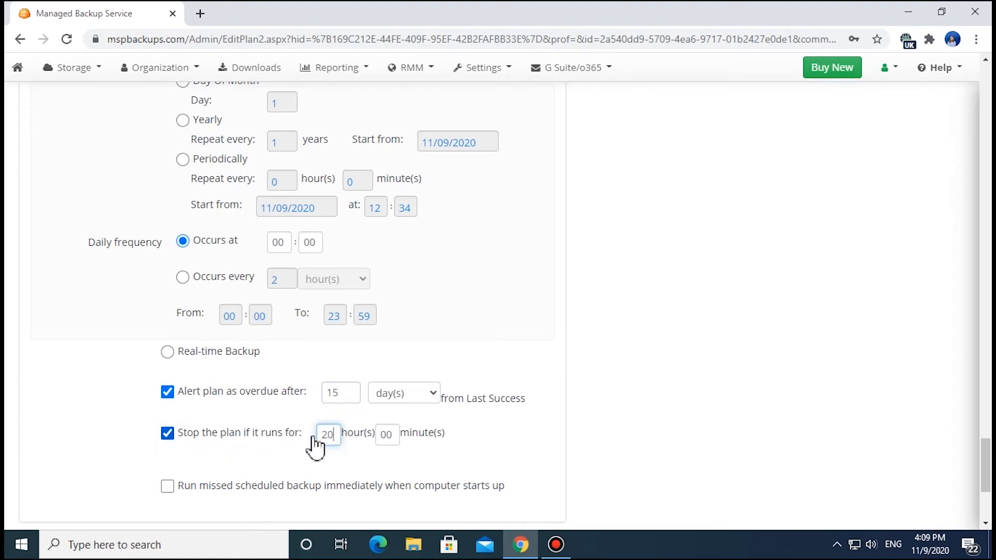
pyautogui.click(167, 486)
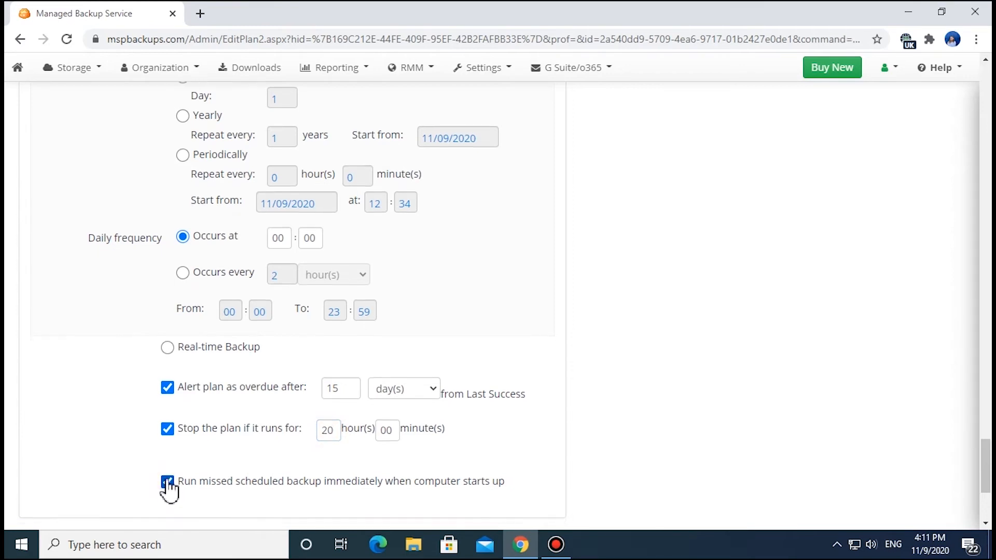
# Expand the Pre / Post Actions section and review its pre-backup, post-backup and plan chaining options
pyautogui.scroll(-3, 167, 489)
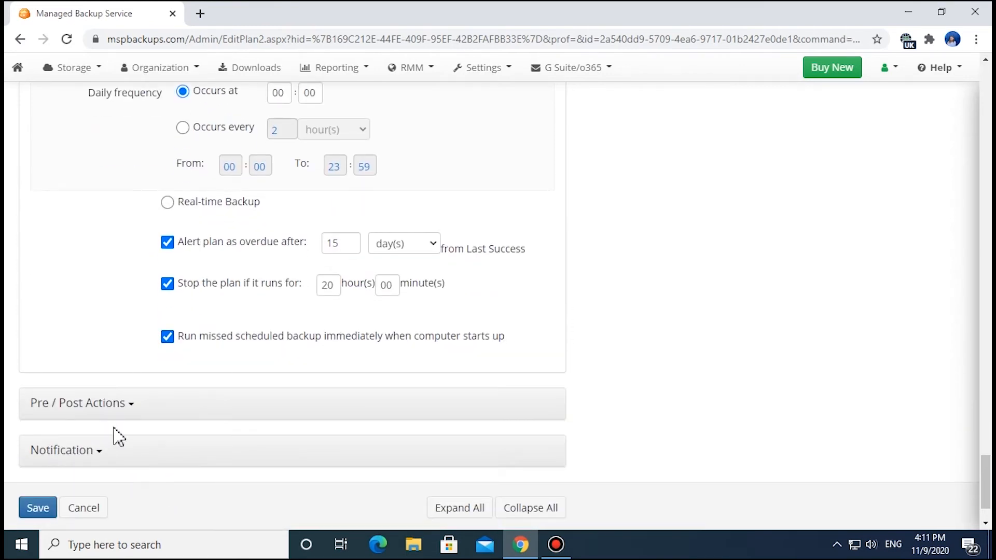
pyautogui.click(102, 411)
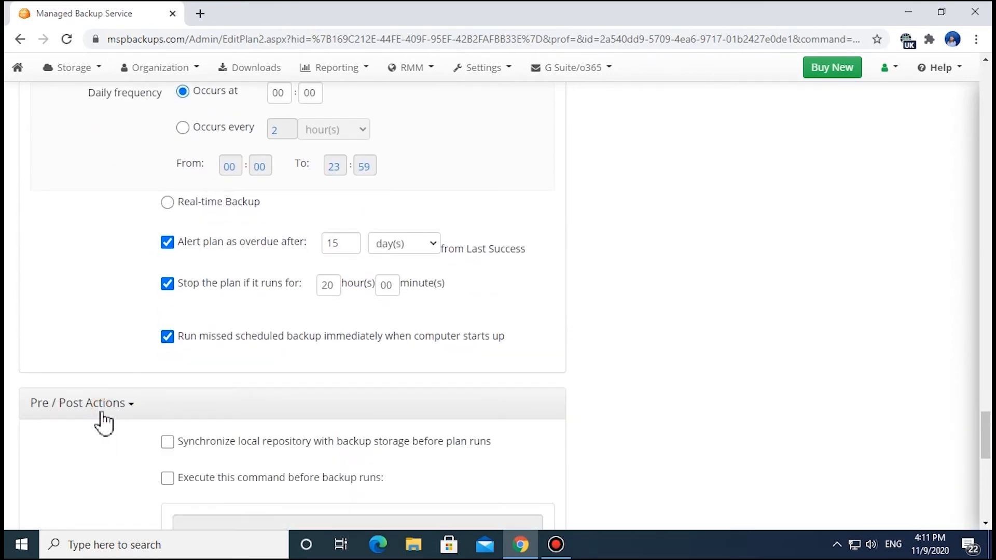
pyautogui.scroll(-5, 135, 449)
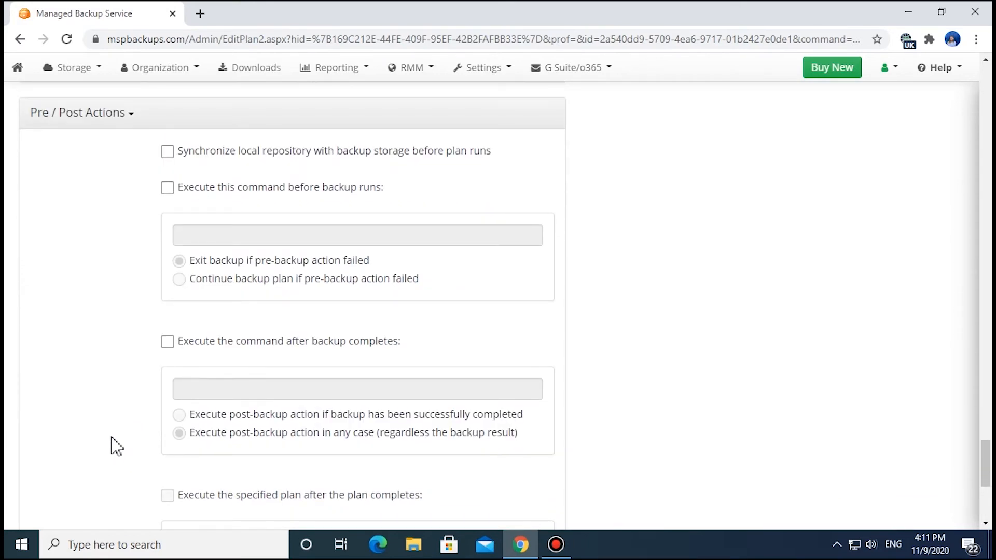
pyautogui.scroll(-4, 117, 445)
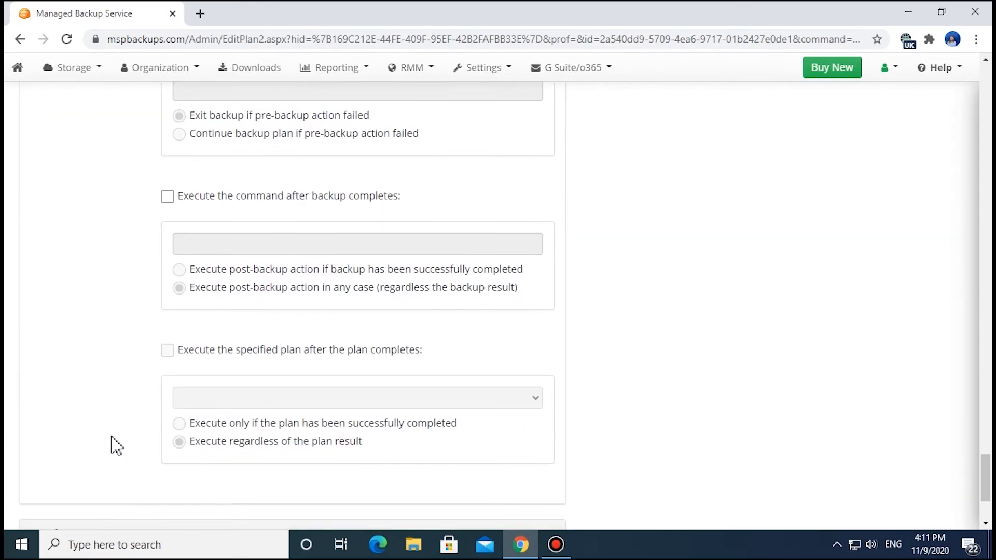
# Expand the Notification section and review the email and Windows Event Log notification options
pyautogui.click(83, 463)
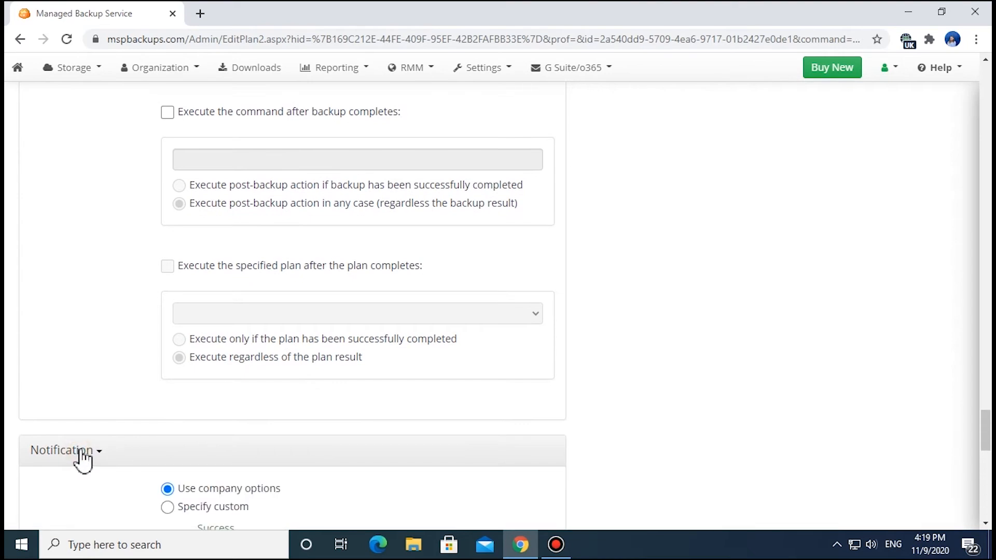
pyautogui.scroll(-7, 83, 460)
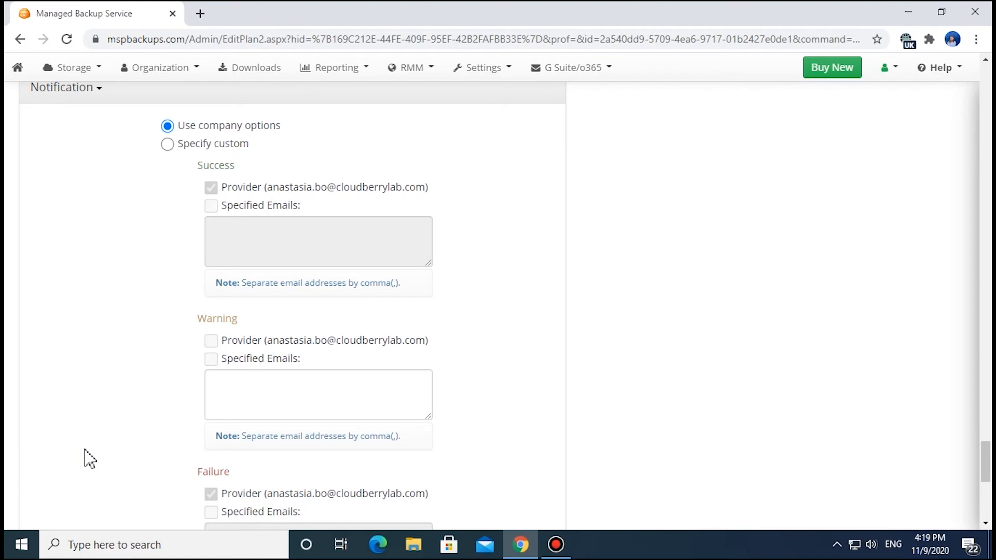
pyautogui.scroll(-5, 89, 459)
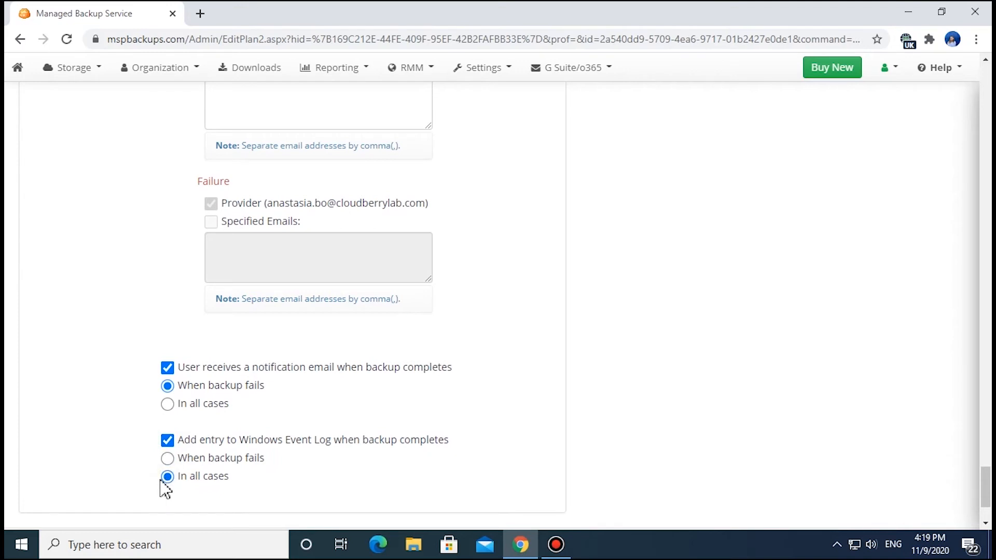
pyautogui.scroll(-2, 127, 485)
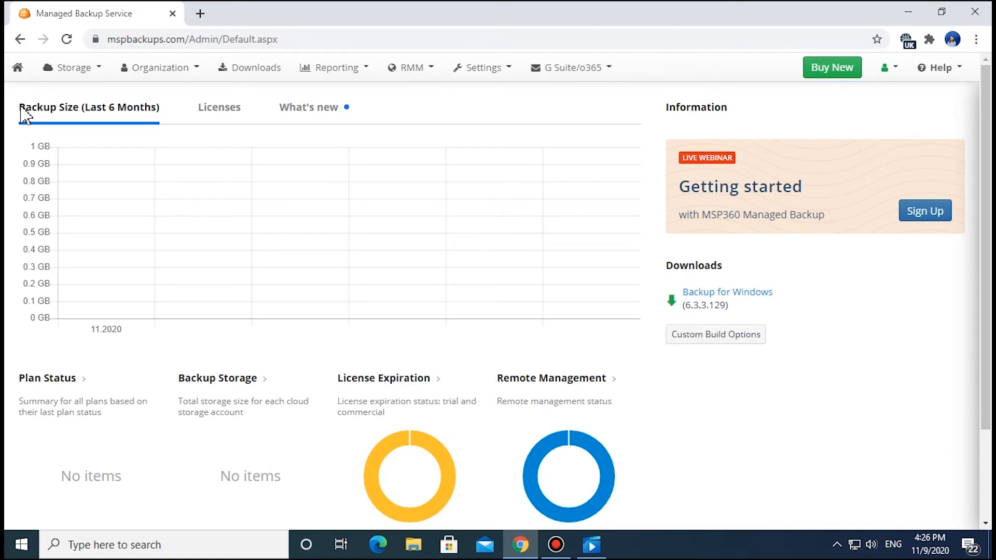
# Open Remote Management and show the backup plans of the listed Windows computer
pyautogui.click(405, 77)
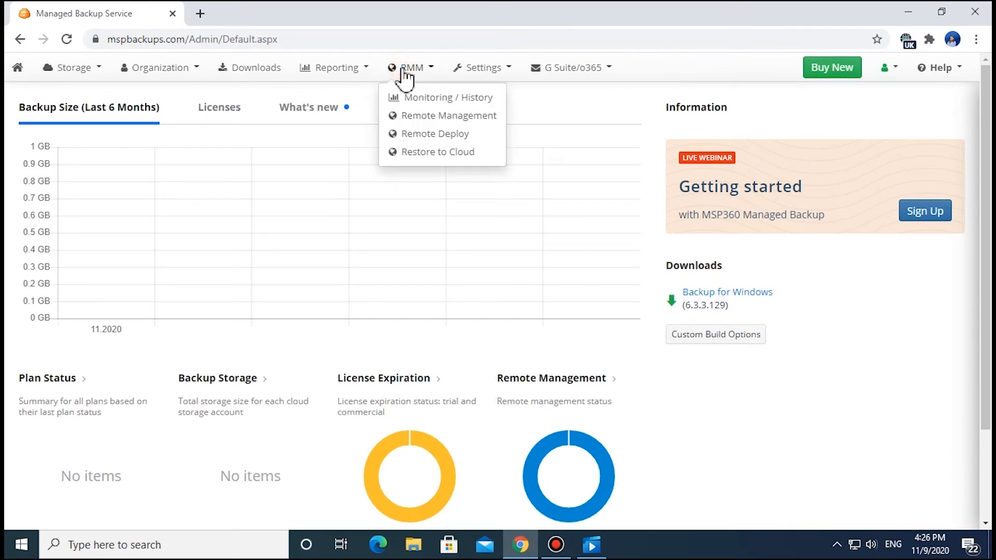
pyautogui.click(410, 116)
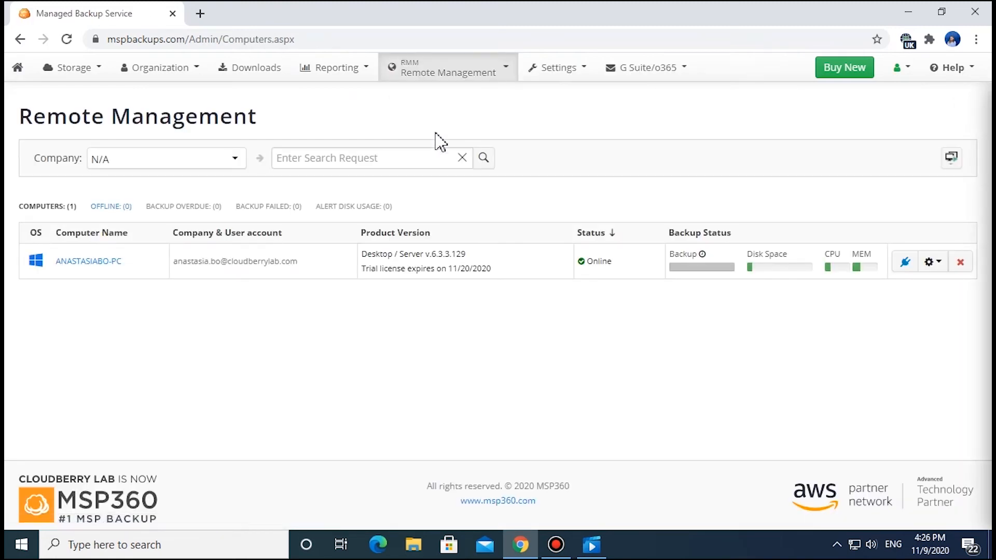
pyautogui.click(933, 263)
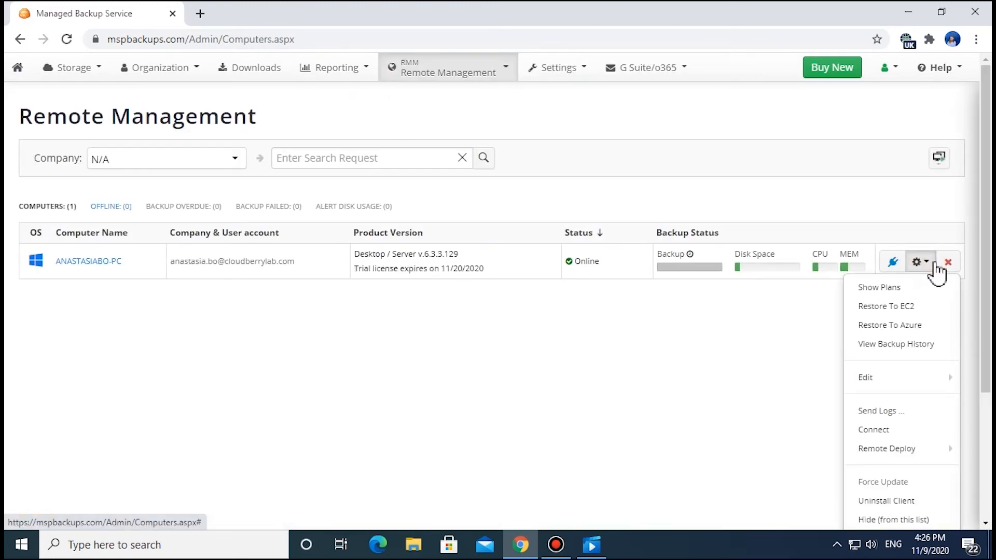
pyautogui.click(932, 290)
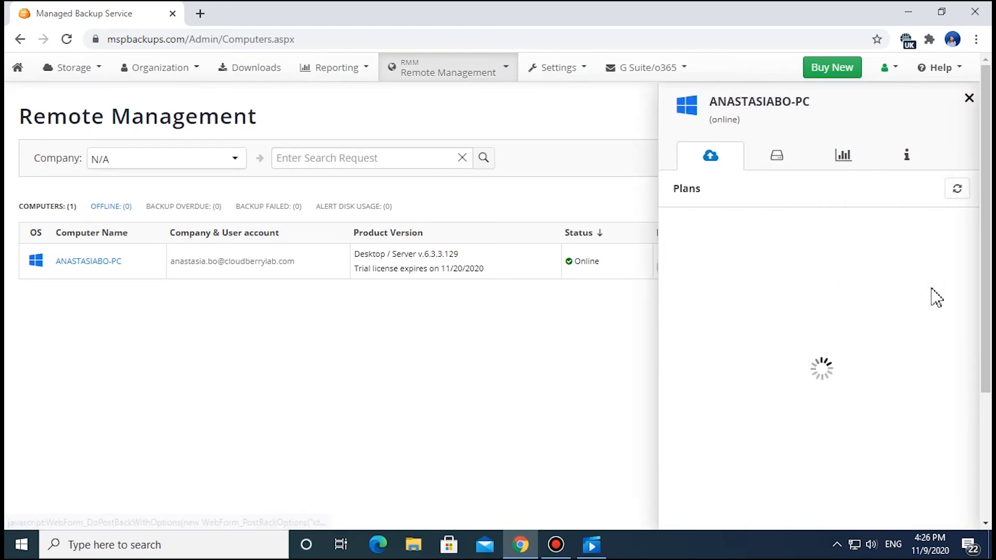
pyautogui.click(738, 234)
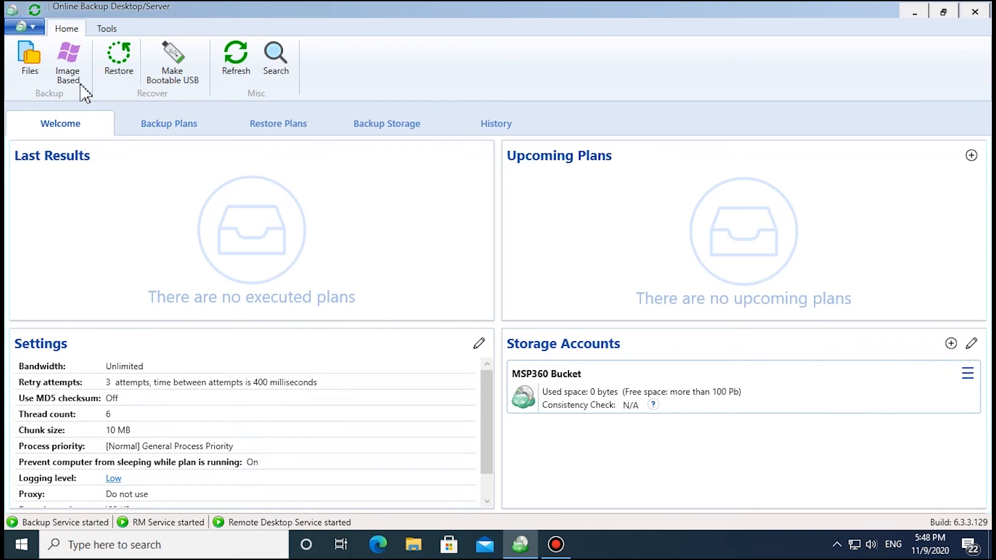
# In the Online Backup Desktop/Server app, start a Local or Cloud file backup plan and force using VSS
pyautogui.click(32, 65)
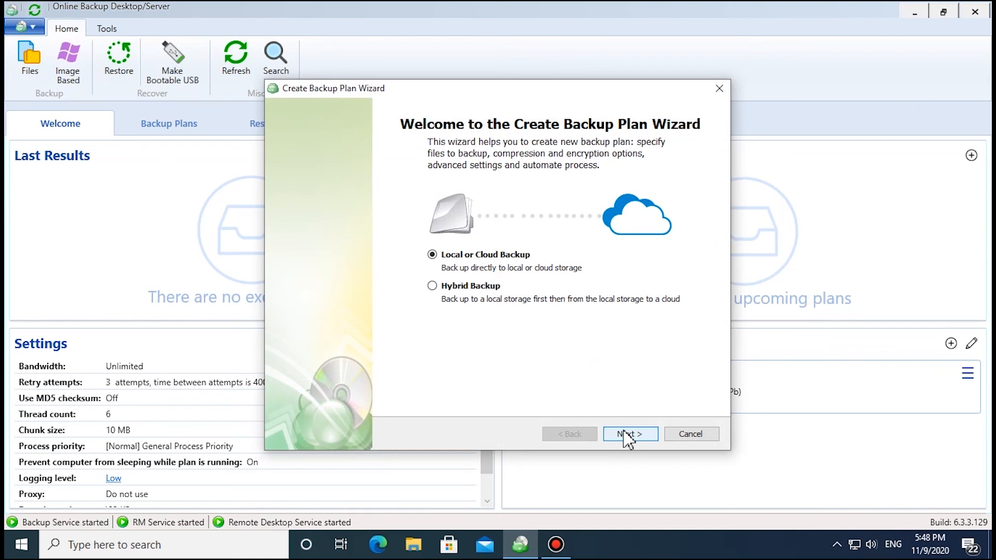
pyautogui.click(625, 435)
pyautogui.click(625, 434)
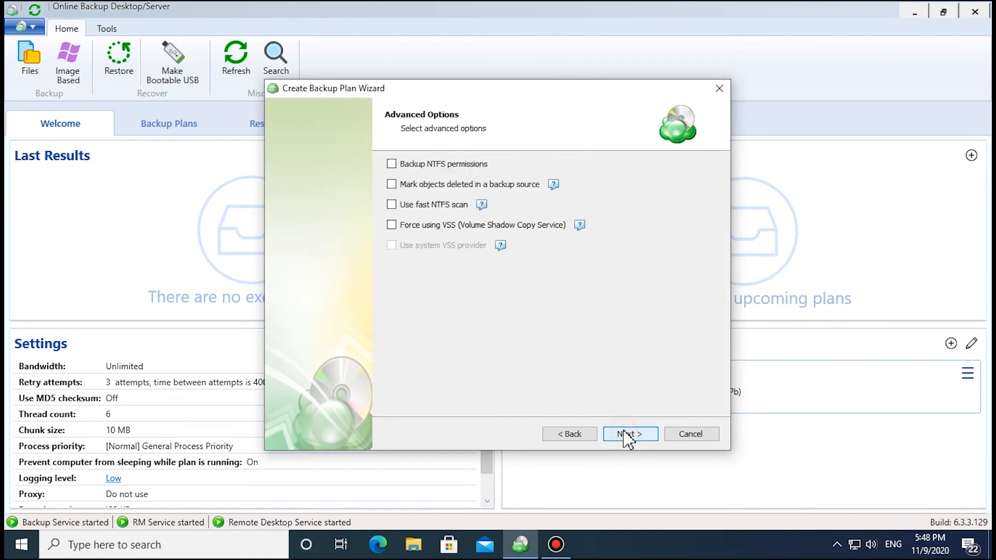
pyautogui.click(444, 227)
pyautogui.click(627, 435)
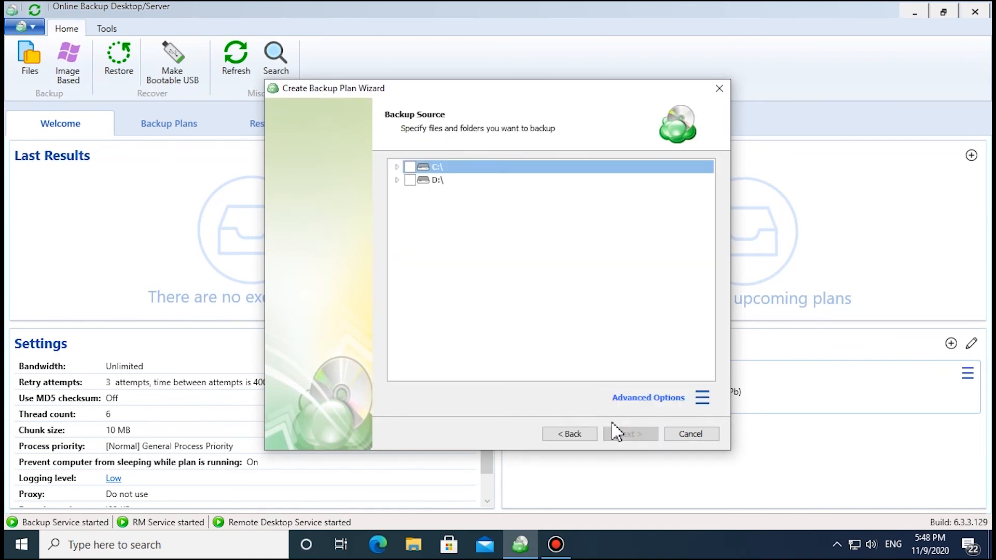
# Select drive C:\ as the backup source and set the plan's filter options
pyautogui.click(410, 167)
pyautogui.click(631, 435)
pyautogui.click(407, 224)
pyautogui.click(393, 337)
pyautogui.click(629, 435)
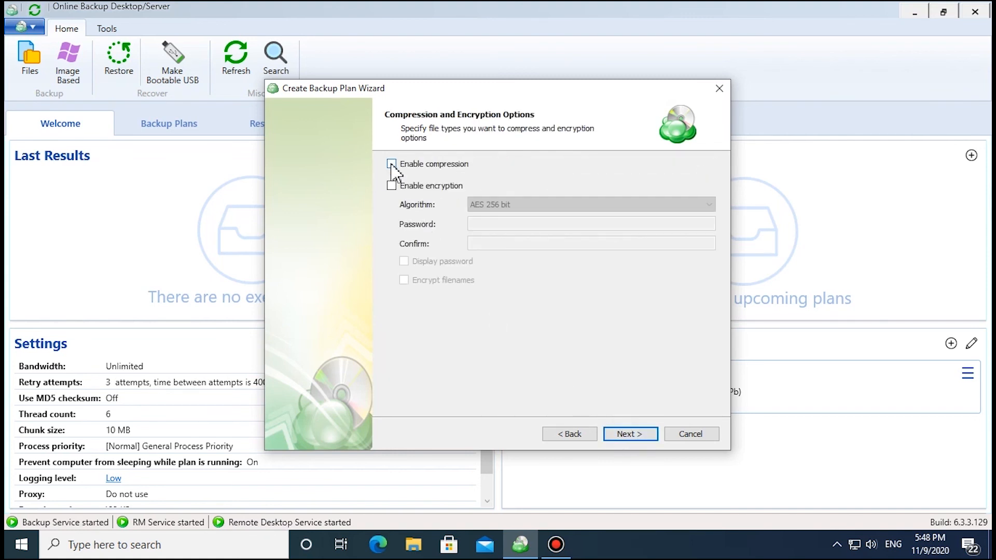
# Enable compression and AES 256 bit encryption, entering and confirming the encryption password
pyautogui.click(392, 163)
pyautogui.click(391, 186)
pyautogui.click(478, 224)
pyautogui.write('••••••')
pyautogui.press('Tab')
pyautogui.write('••••••')
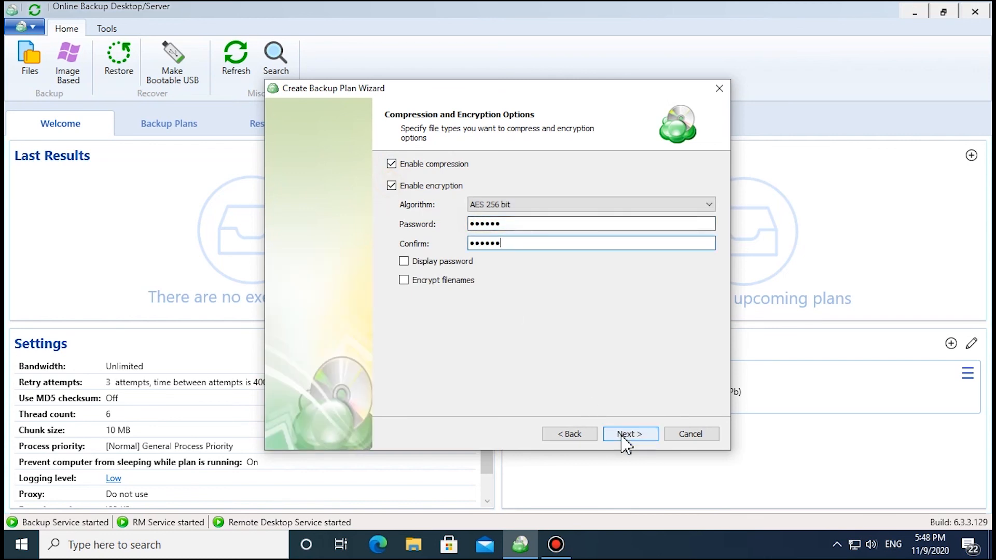
pyautogui.click(621, 437)
# Specify a custom retention policy that deletes versions older than 10 days and keeps 5 versions of each file
pyautogui.click(392, 186)
pyautogui.click(433, 222)
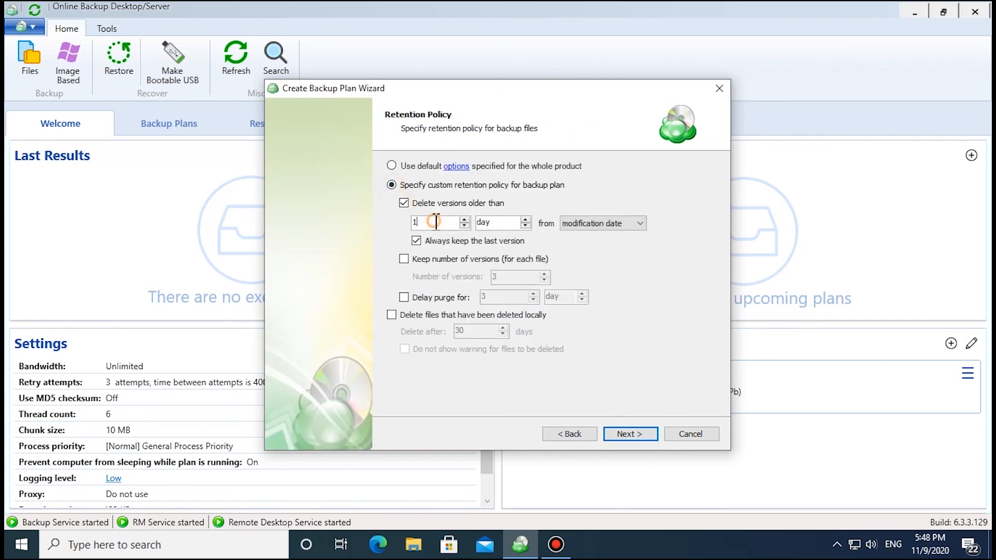
pyautogui.write('0')
pyautogui.click(404, 258)
pyautogui.click(544, 274)
pyautogui.click(544, 274)
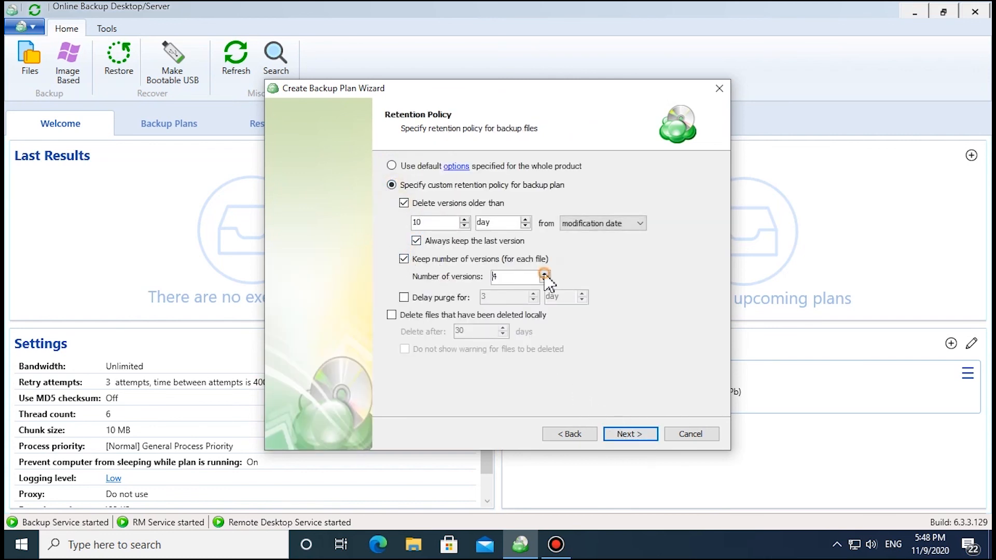
# Delay the purge for 30 days and enable deletion of locally deleted files in the retention policy
pyautogui.click(404, 297)
pyautogui.click(500, 297)
pyautogui.click(392, 315)
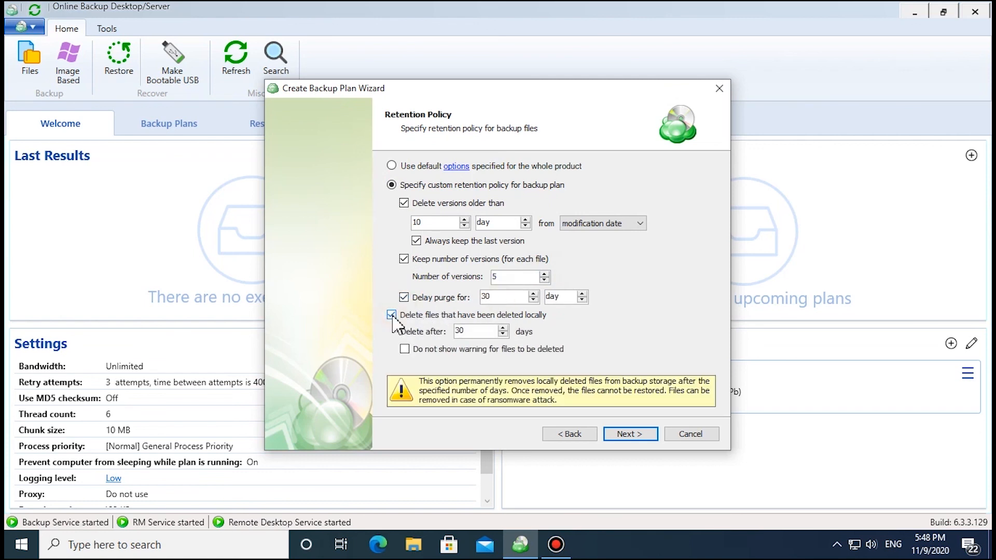
pyautogui.click(633, 435)
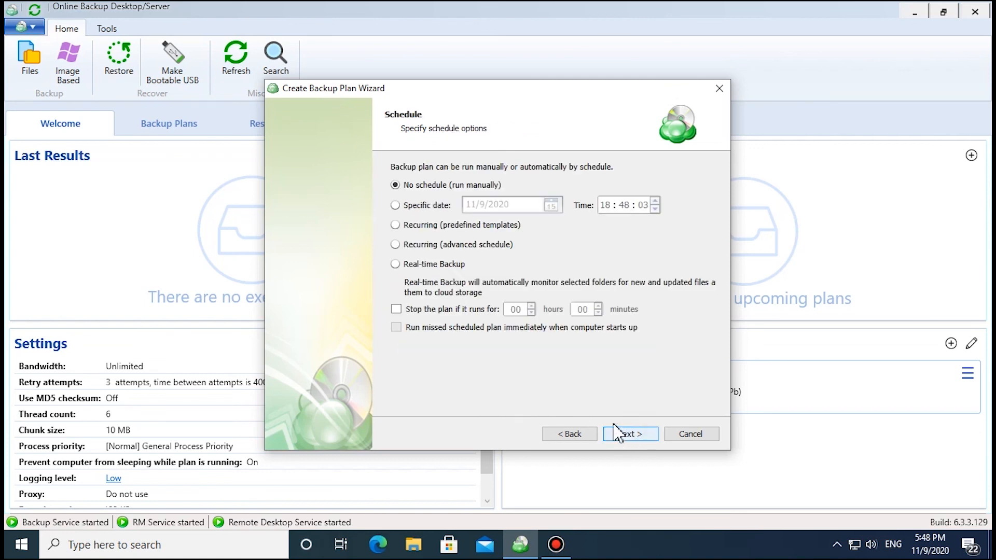
# Schedule the backup plan for the specific date 11/9/2020 at 19:00
pyautogui.click(395, 205)
pyautogui.click(608, 208)
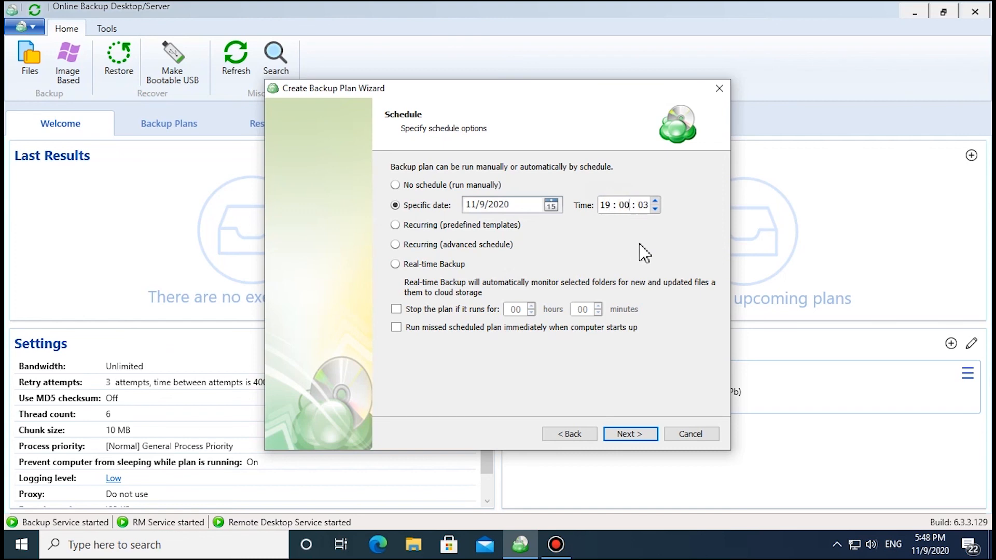
pyautogui.click(614, 433)
pyautogui.click(615, 434)
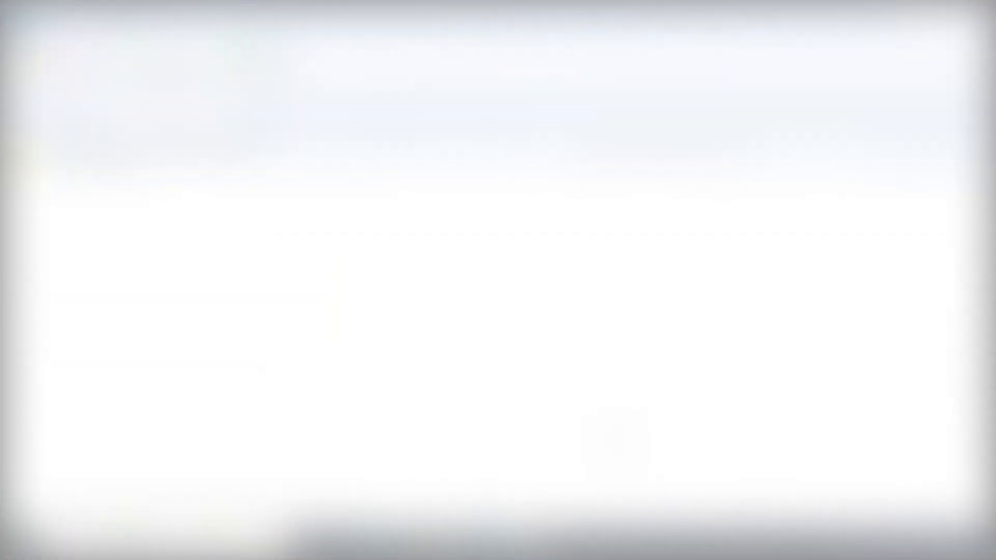